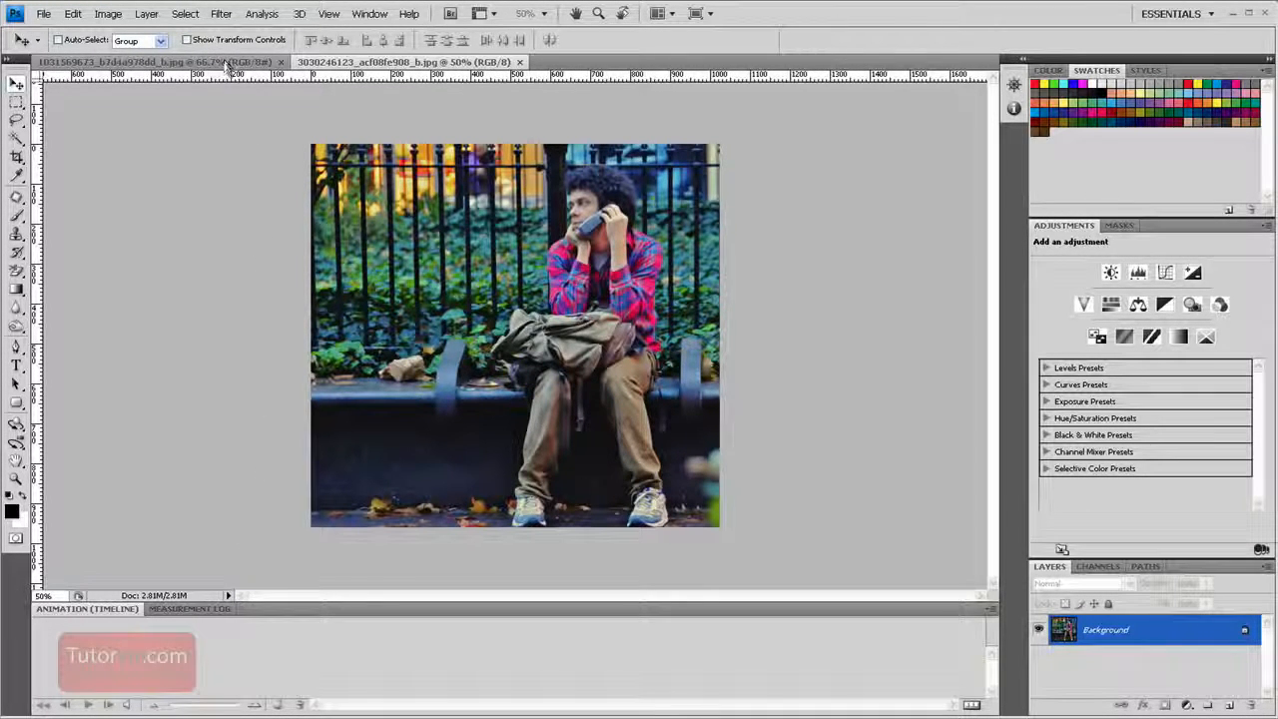
Draw a loose lasso selection around the seated man on the phone, keeping some of the background around him
{"action": "left_click", "coordinate": [193, 65]}
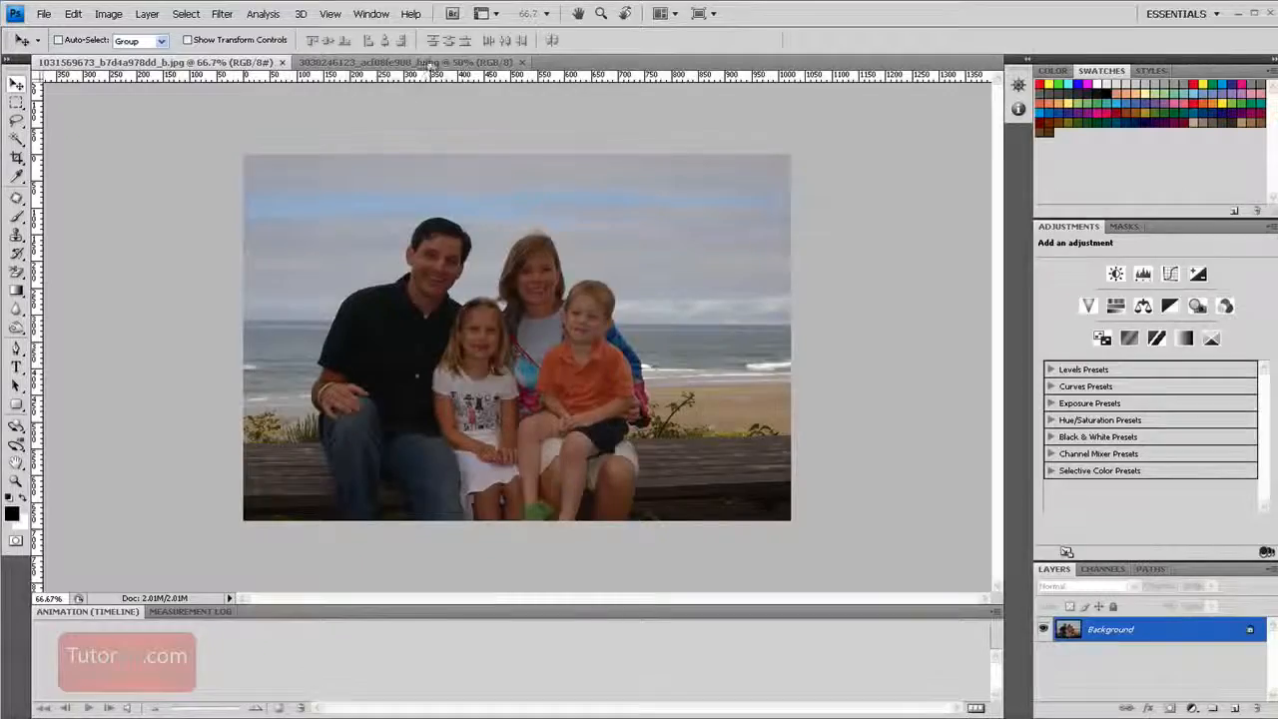
{"action": "left_click", "coordinate": [421, 63]}
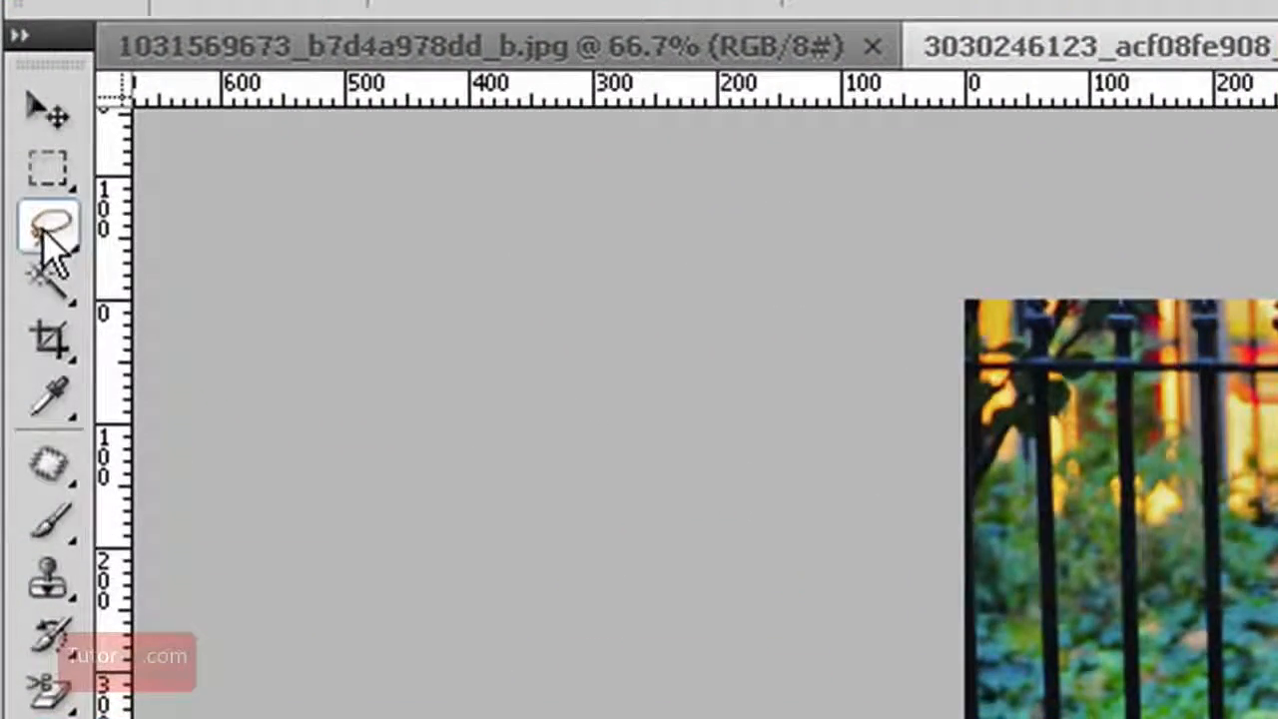
{"action": "left_click", "coordinate": [47, 232]}
{"action": "left_click", "coordinate": [174, 223]}
{"action": "mouse_move", "coordinate": [598, 226]}
{"action": "left_mouse_down"}
{"action": "mouse_move", "coordinate": [616, 83]}
{"action": "mouse_move", "coordinate": [1012, 66]}
{"action": "left_mouse_up"}
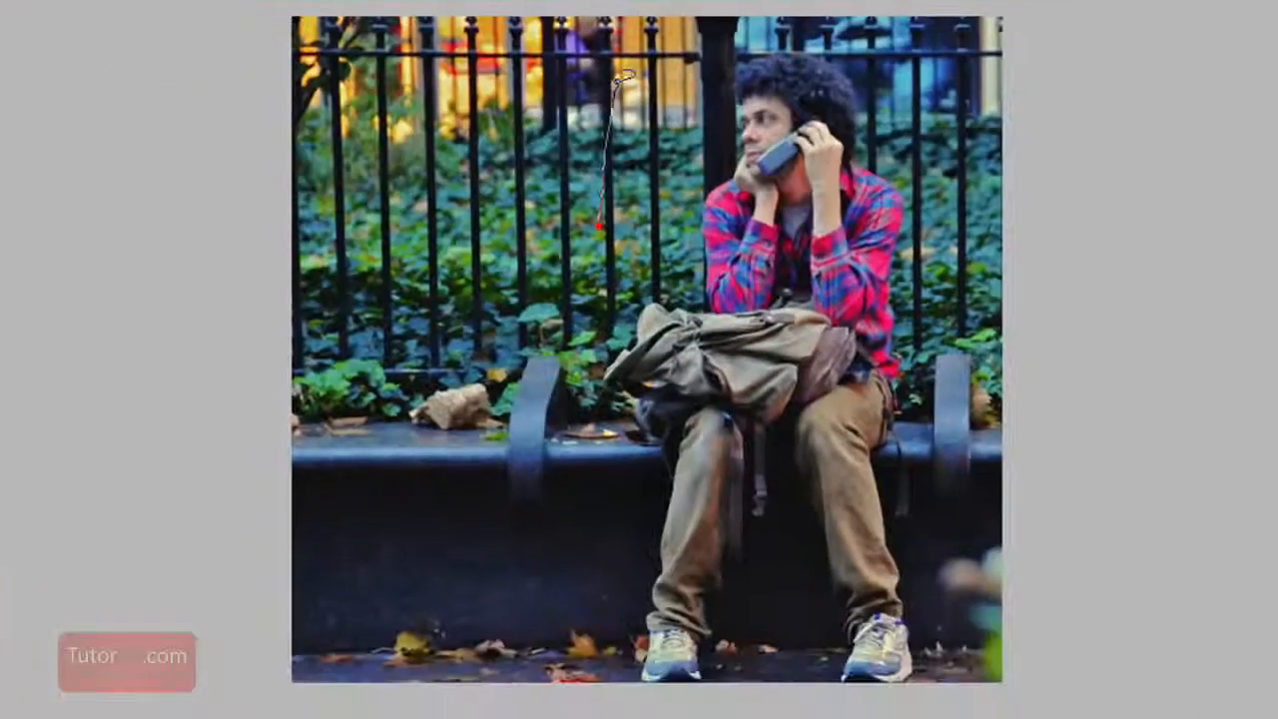
{"action": "mouse_move", "coordinate": [1041, 537]}
{"action": "left_mouse_down"}
{"action": "mouse_move", "coordinate": [1033, 654]}
{"action": "mouse_move", "coordinate": [759, 713]}
{"action": "left_mouse_up"}
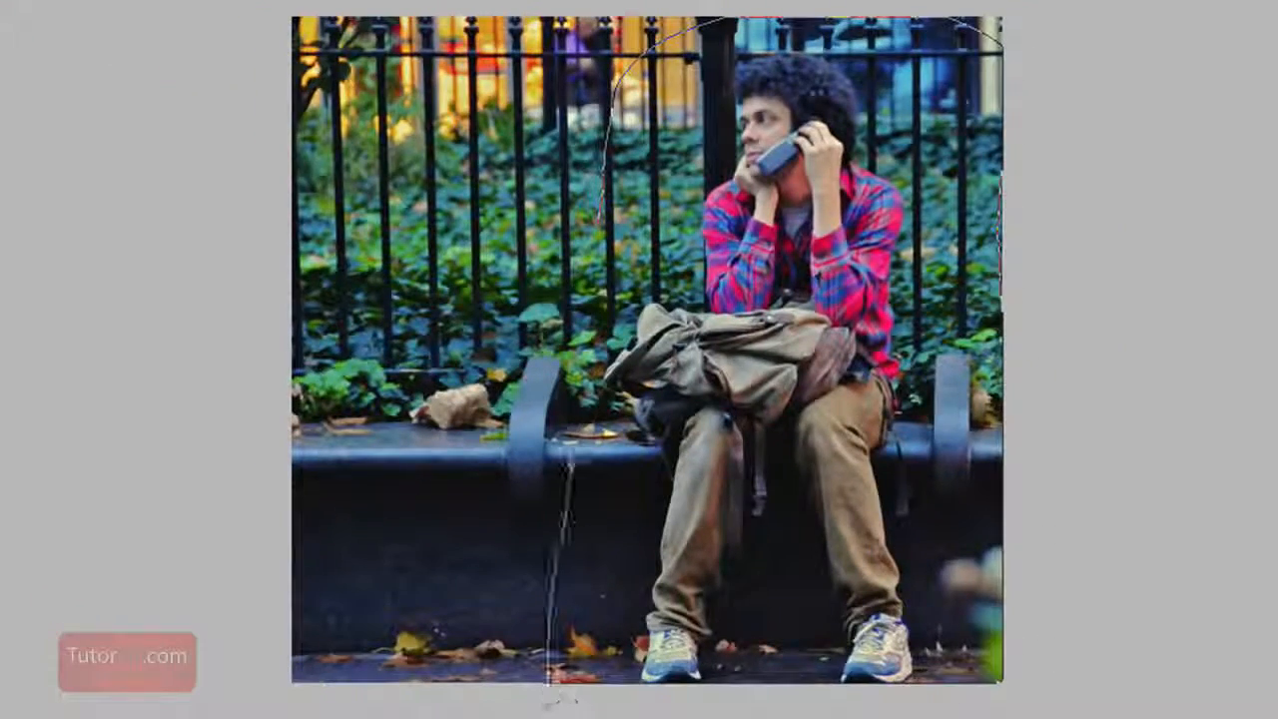
{"action": "left_click_drag", "start_coordinate": [556, 698], "coordinate": [555, 697]}
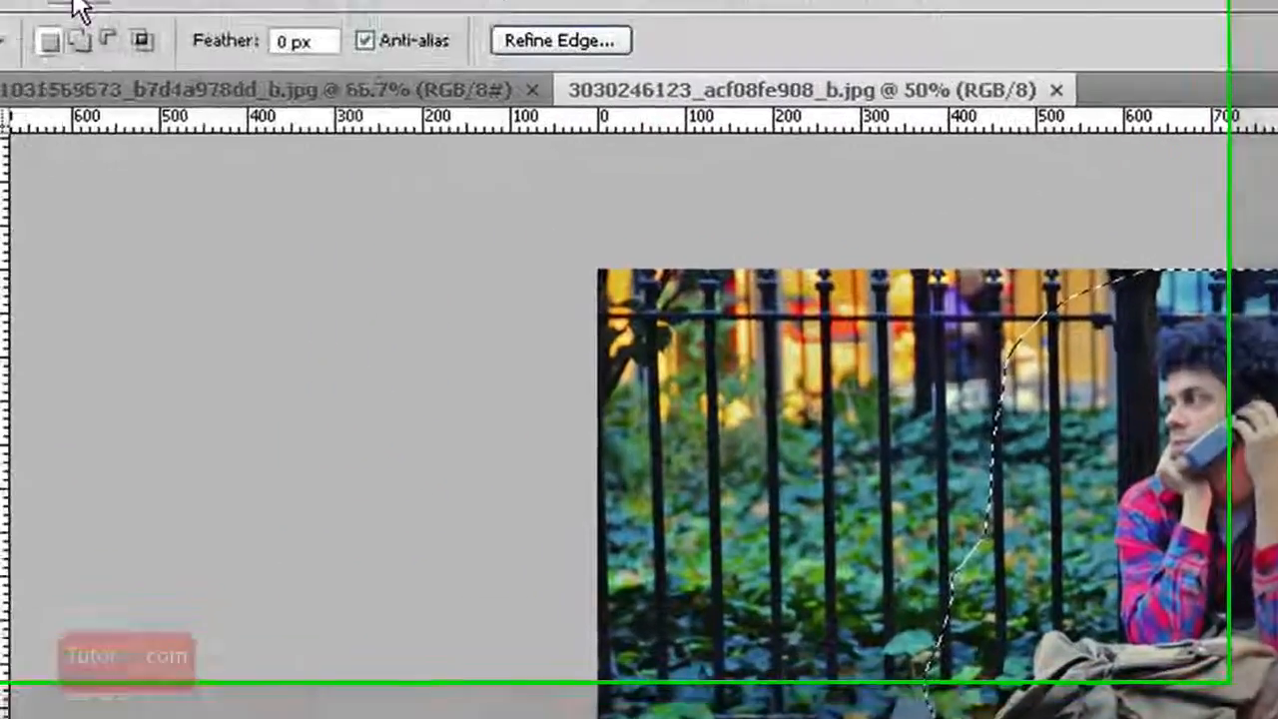
Copy the selected man into the family photo as a new layer and move him over its right half
{"action": "left_click", "coordinate": [94, 14]}
{"action": "left_click", "coordinate": [229, 229]}
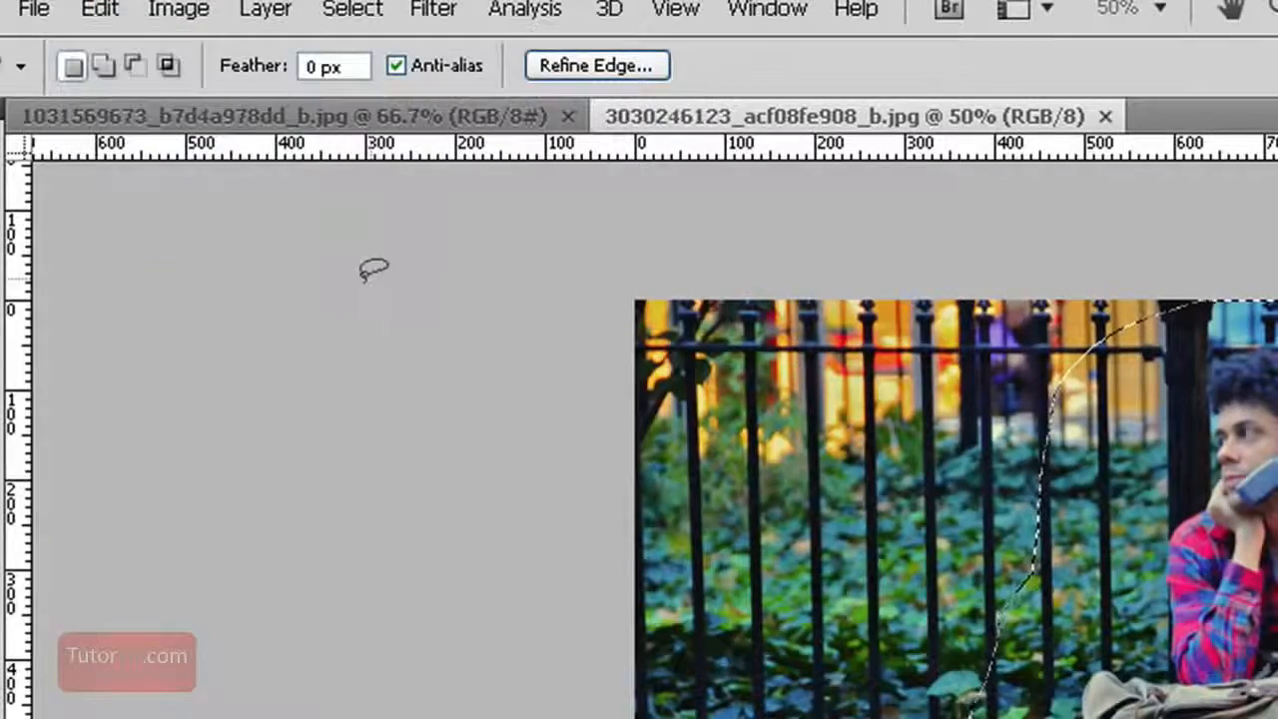
{"action": "left_click", "coordinate": [317, 116]}
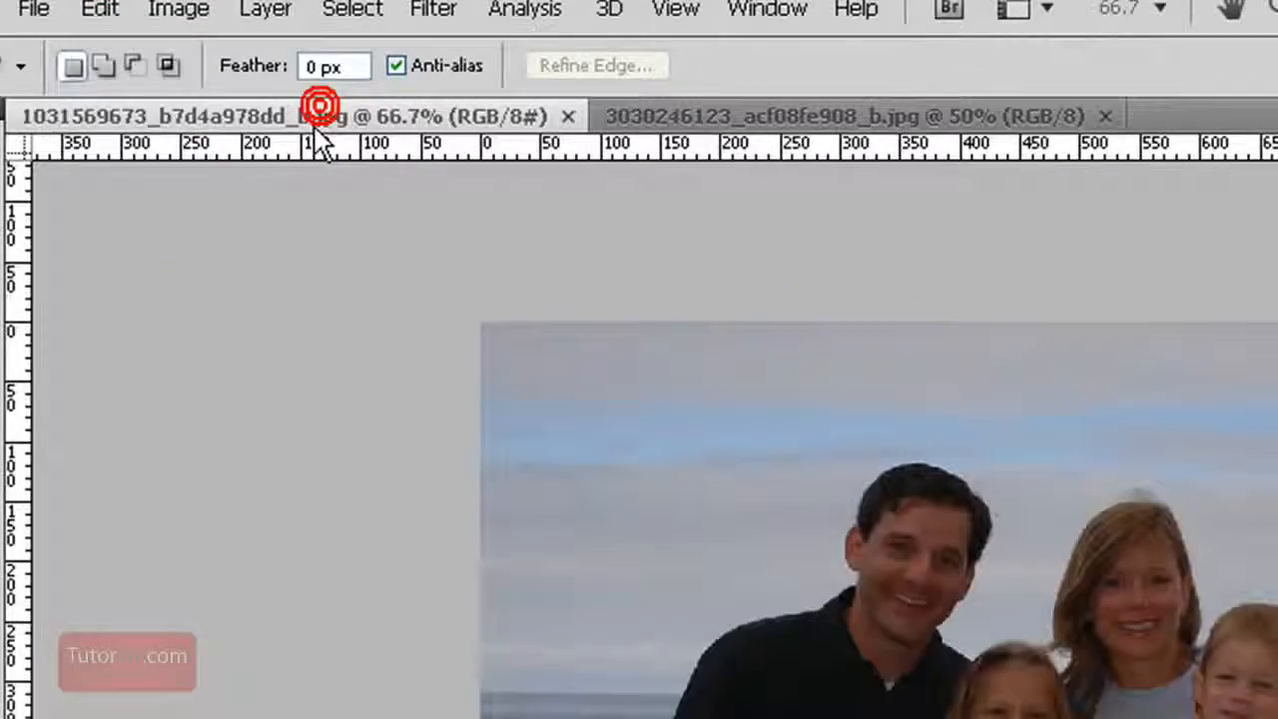
{"action": "left_click", "coordinate": [112, 12]}
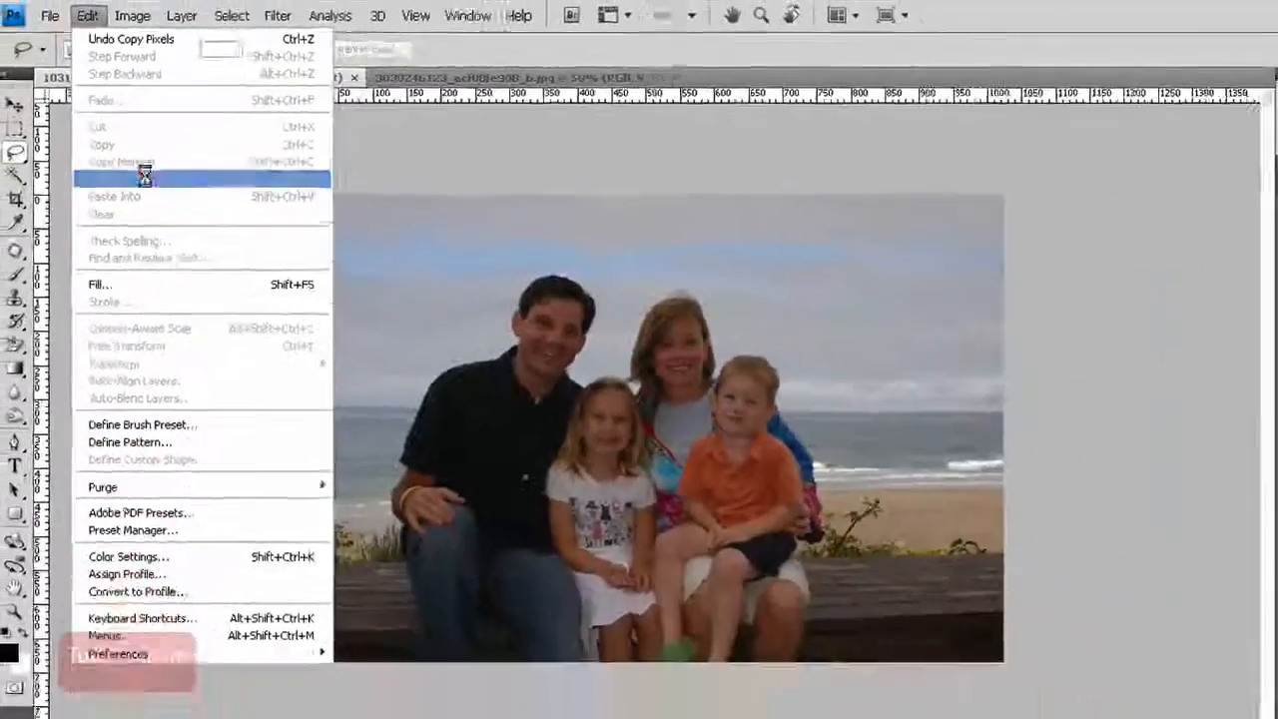
{"action": "left_click", "coordinate": [135, 314]}
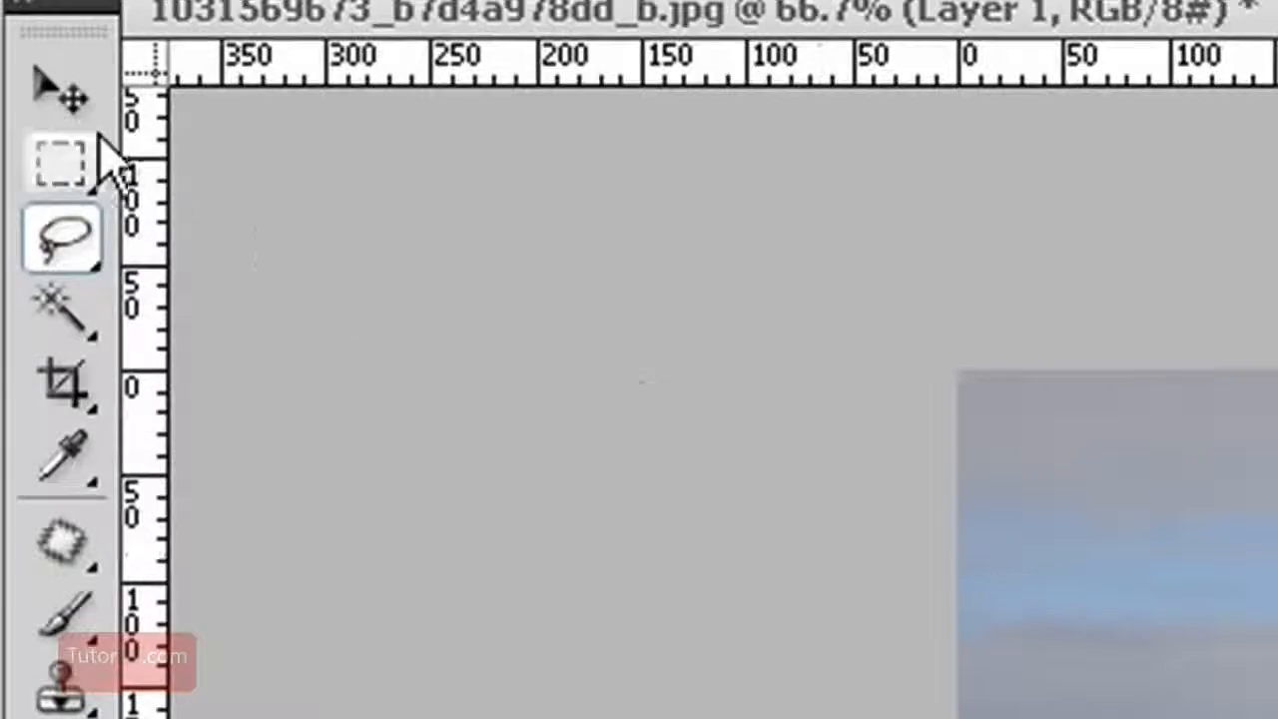
{"action": "left_click", "coordinate": [59, 90]}
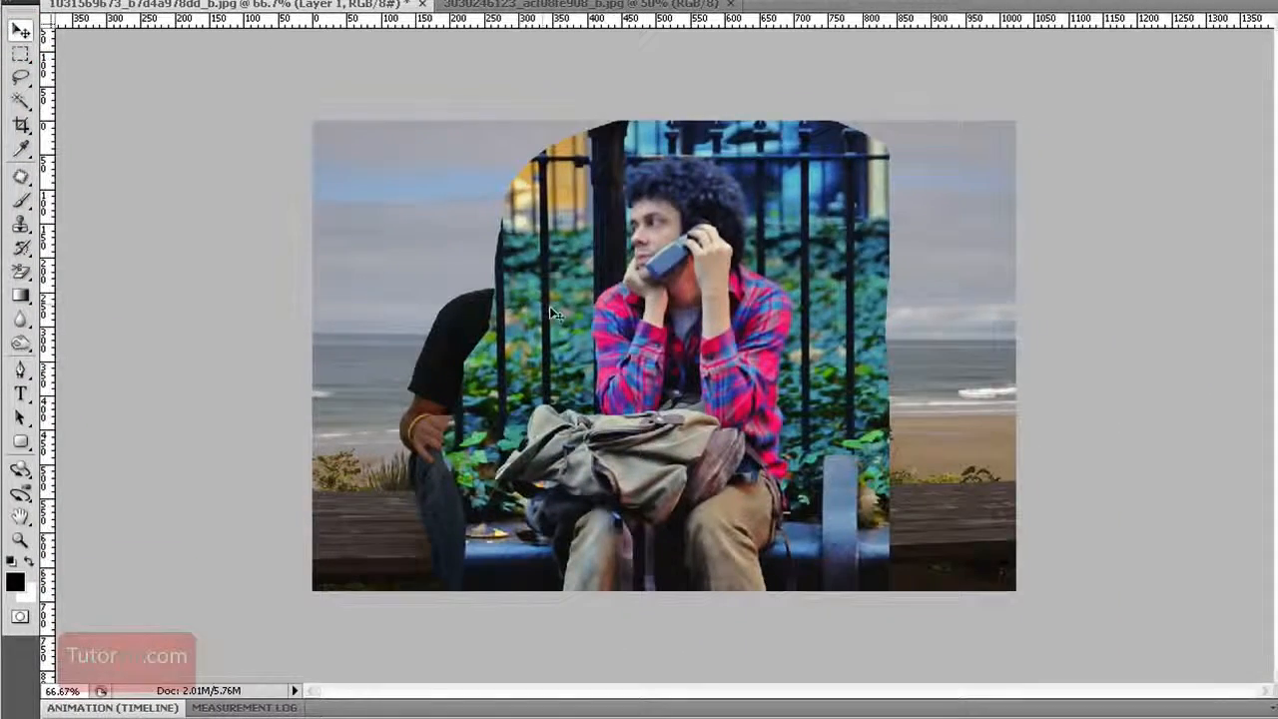
{"action": "left_click_drag", "start_coordinate": [554, 313], "coordinate": [745, 348]}
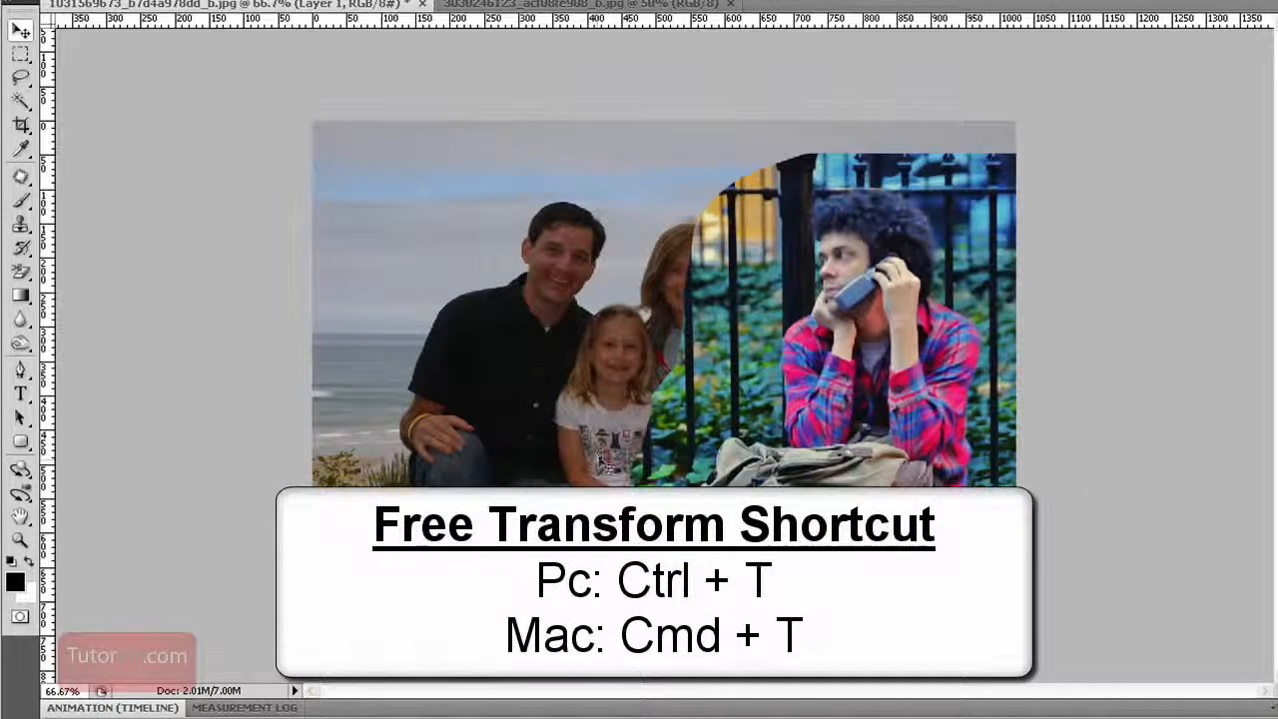
{"action": "key", "text": "ctrl+t"}
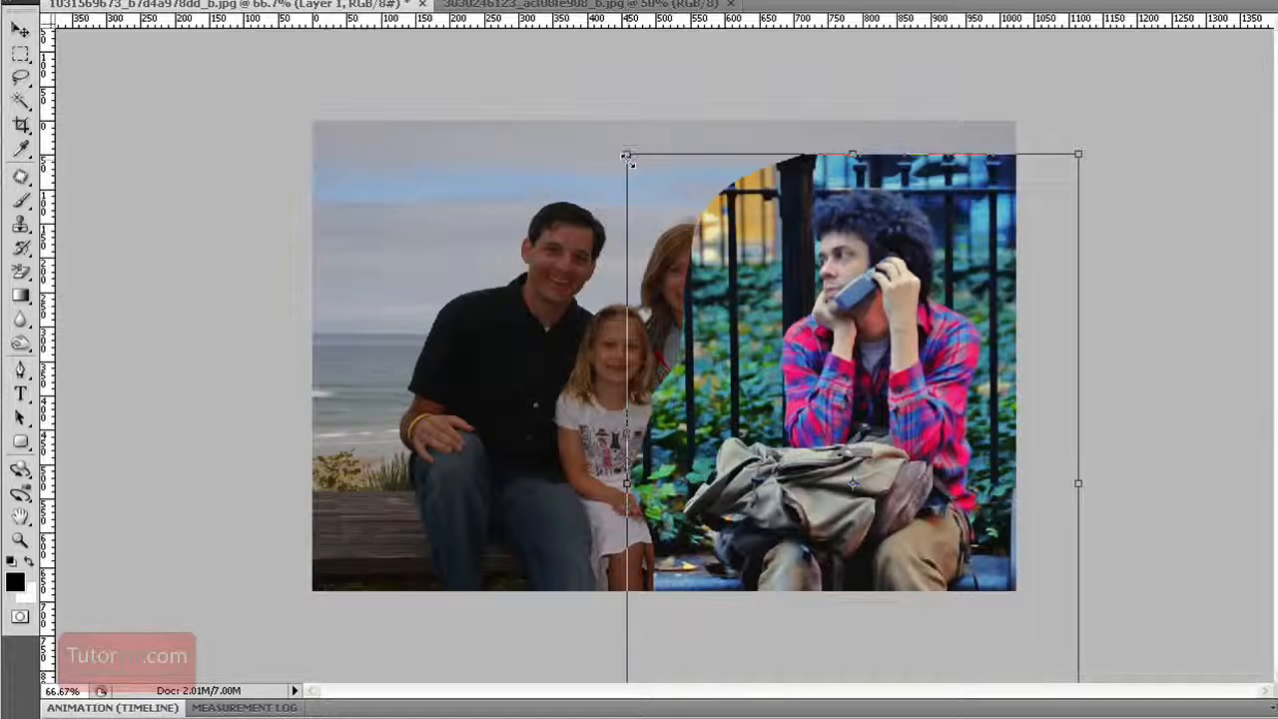
{"action": "left_click_drag", "start_coordinate": [626, 156], "coordinate": [921, 157]}
{"action": "left_click_drag", "start_coordinate": [945, 268], "coordinate": [824, 225]}
{"action": "left_click_drag", "start_coordinate": [806, 300], "coordinate": [792, 296]}
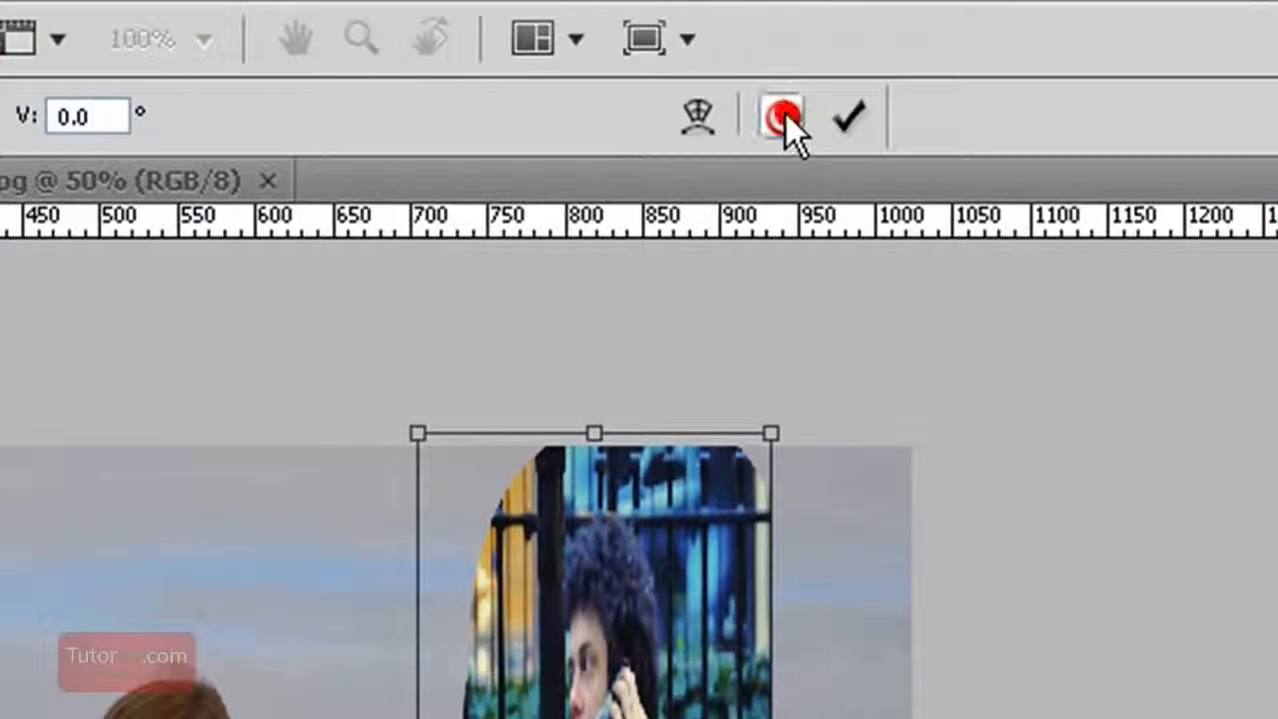
{"action": "left_click", "coordinate": [783, 115]}
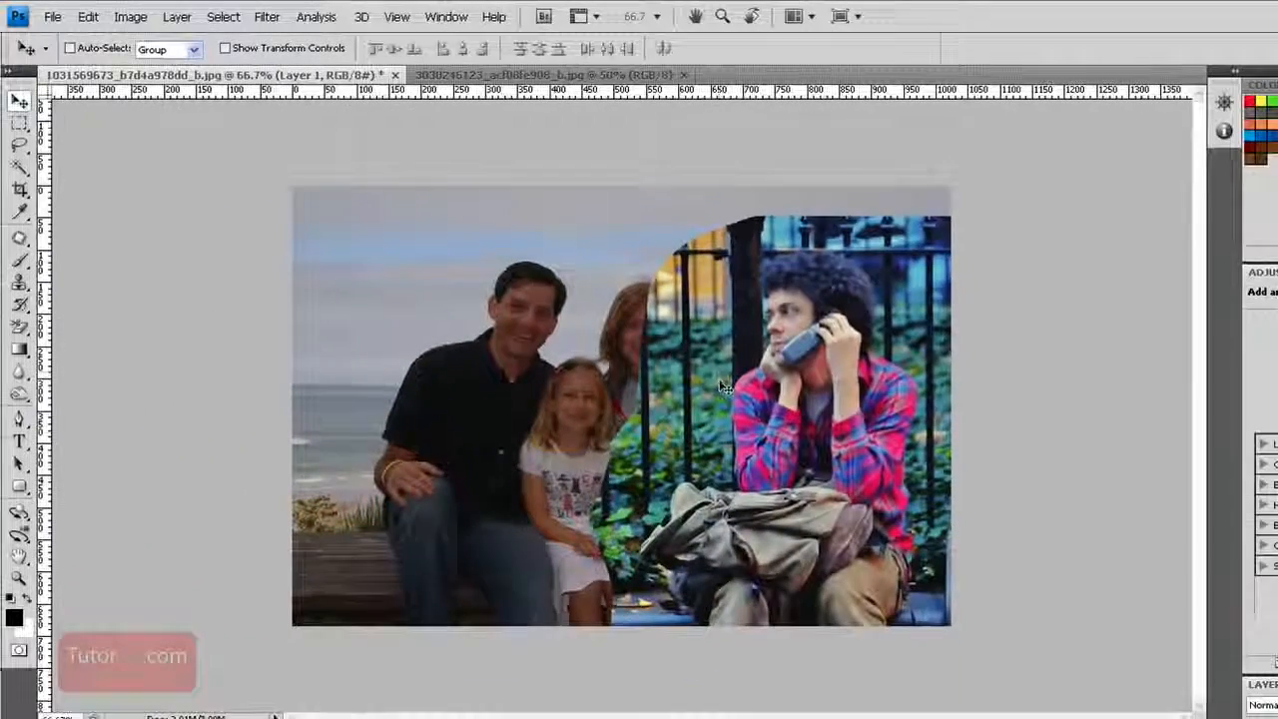
Scale the man's layer down proportionally with Free Transform to match the family and reposition him beside them
{"action": "key", "text": "ctrl+t"}
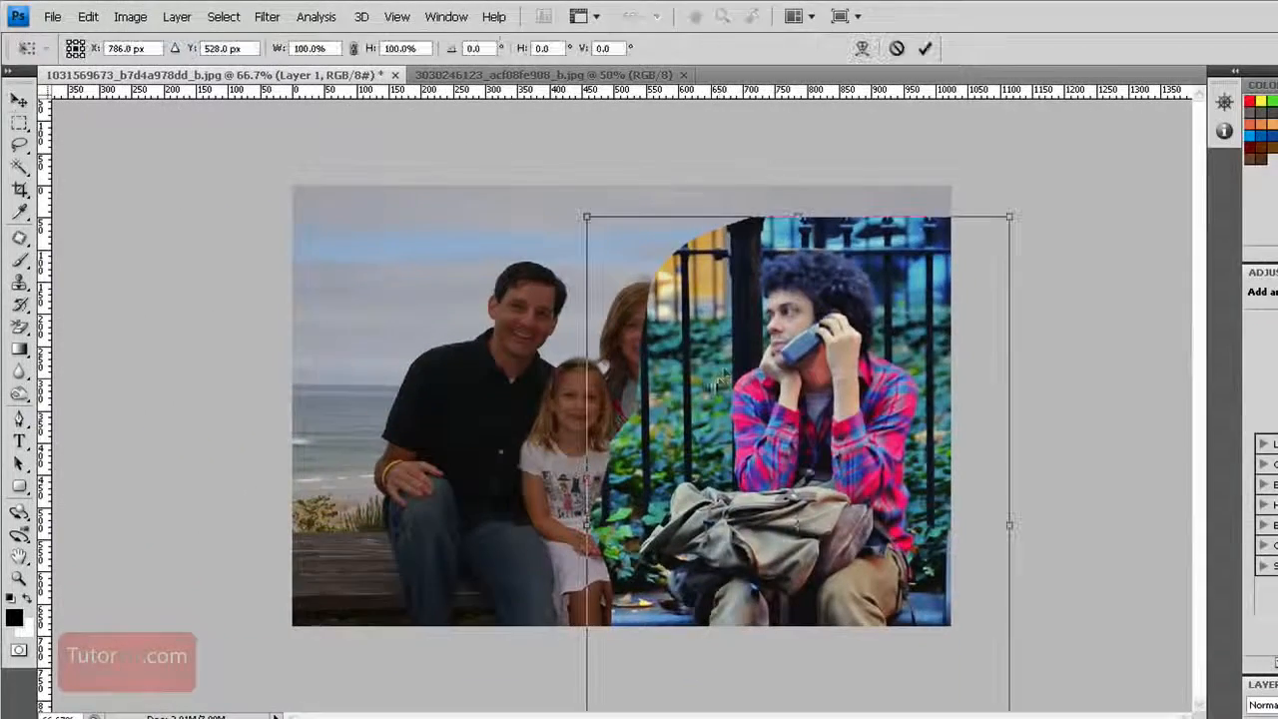
{"action": "left_click_drag", "start_coordinate": [585, 220], "coordinate": [662, 327]}
{"action": "left_click_drag", "start_coordinate": [708, 519], "coordinate": [632, 447]}
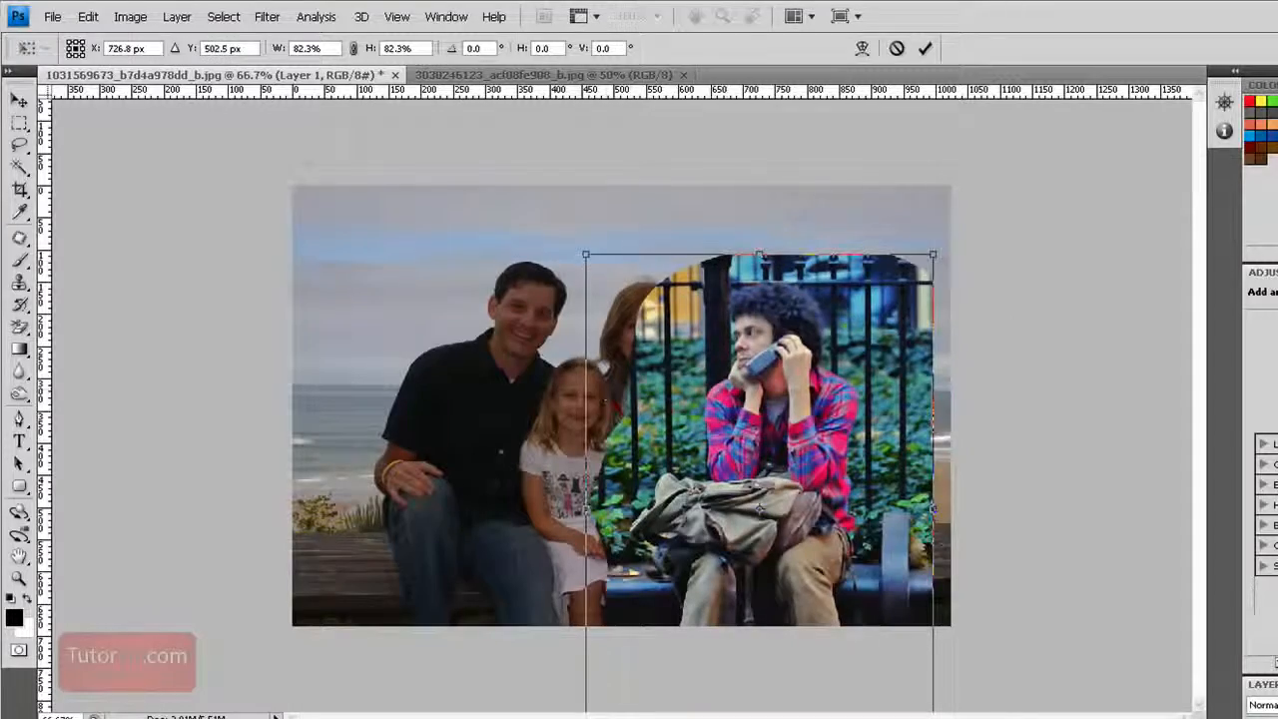
{"action": "left_click_drag", "start_coordinate": [584, 261], "coordinate": [575, 241]}
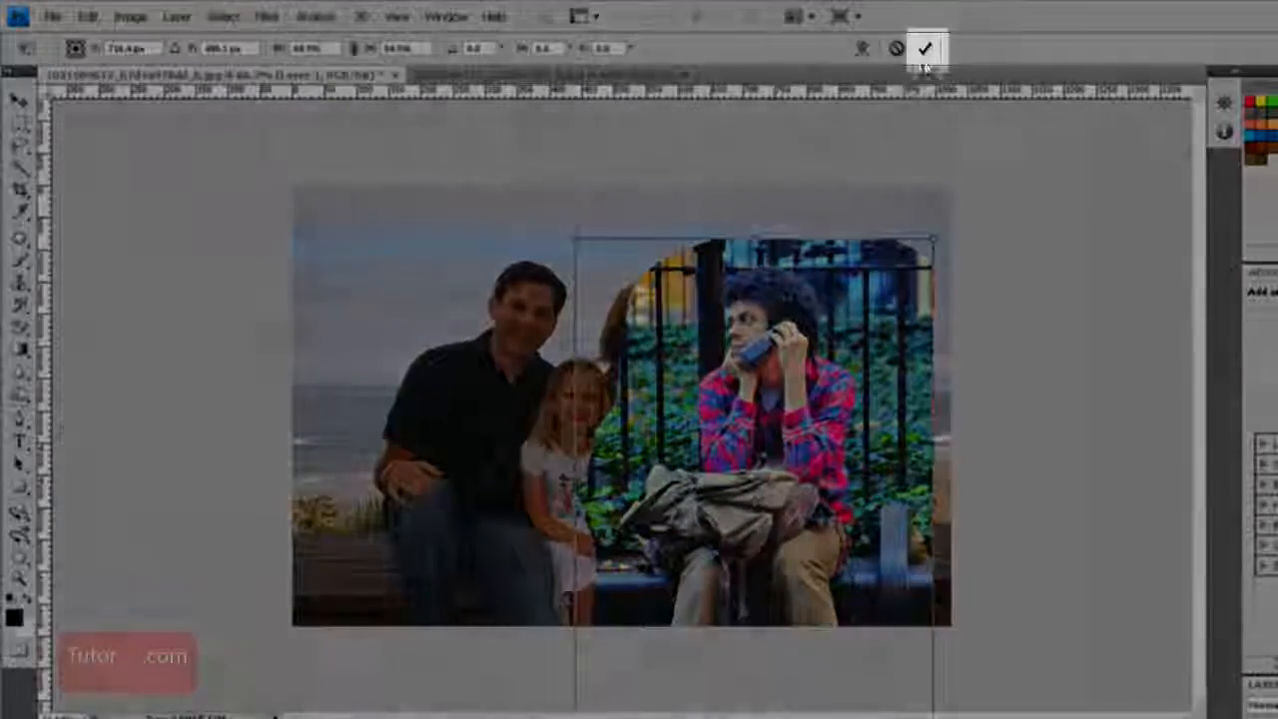
{"action": "left_click", "coordinate": [924, 48]}
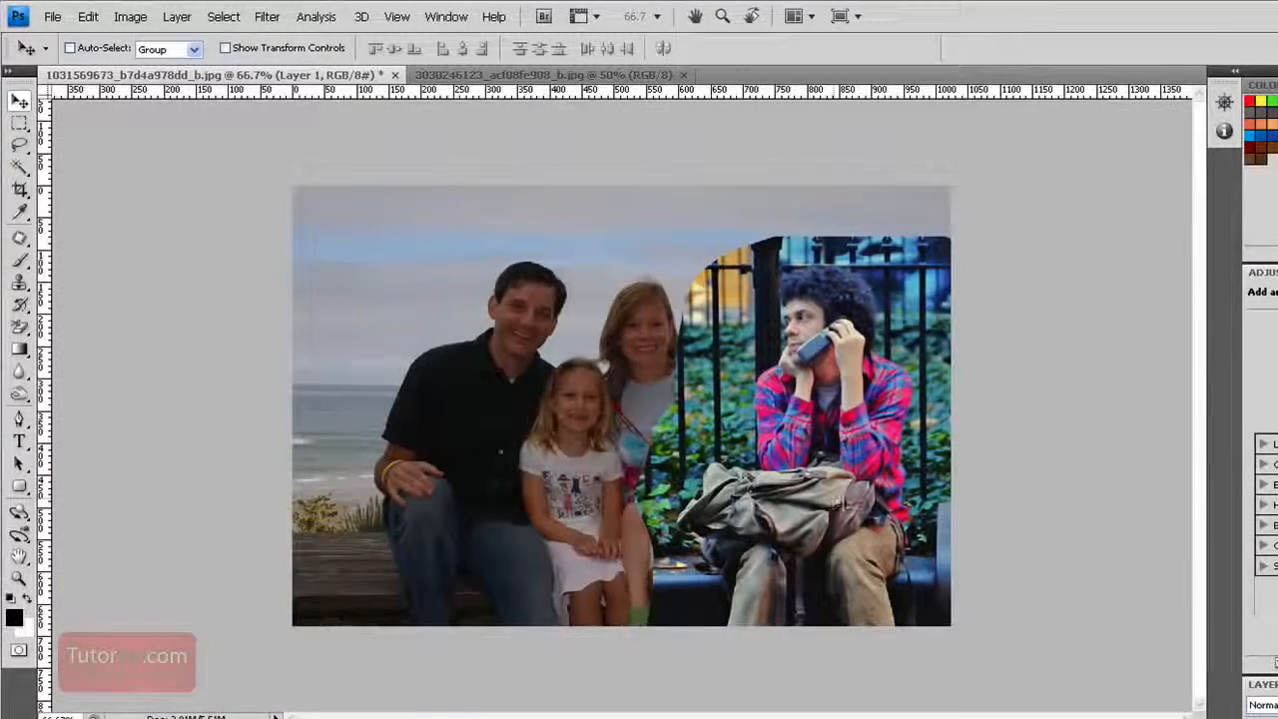
{"action": "left_click_drag", "start_coordinate": [780, 549], "coordinate": [743, 547]}
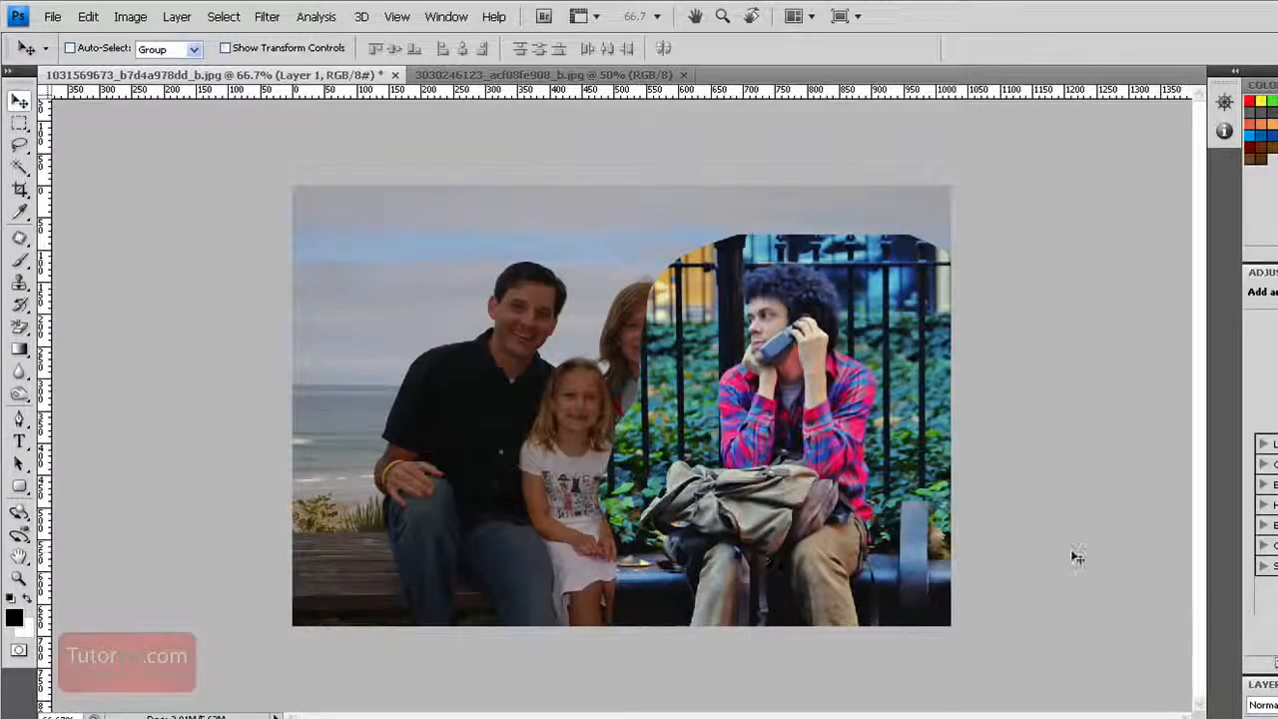
Add a layer mask to Layer 1 and choose the Brush tool with black as the foreground colour
{"action": "key", "text": "ctrl+plus"}
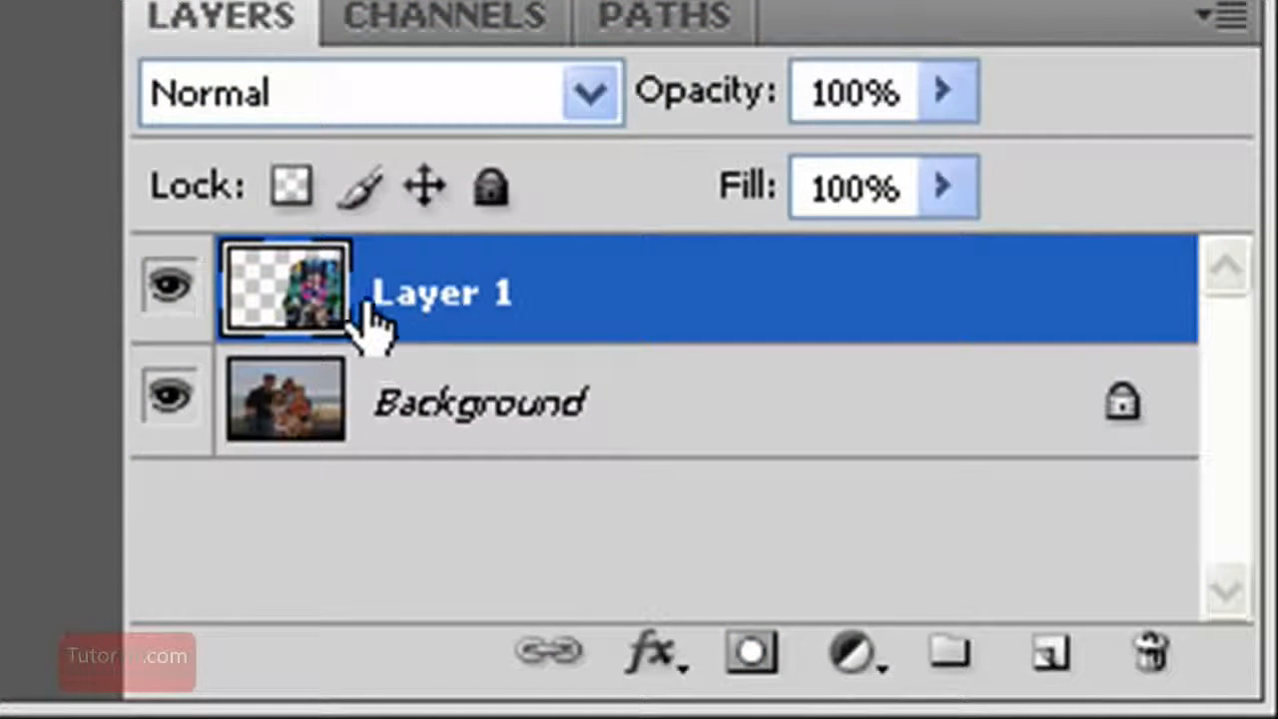
{"action": "left_click", "coordinate": [757, 659]}
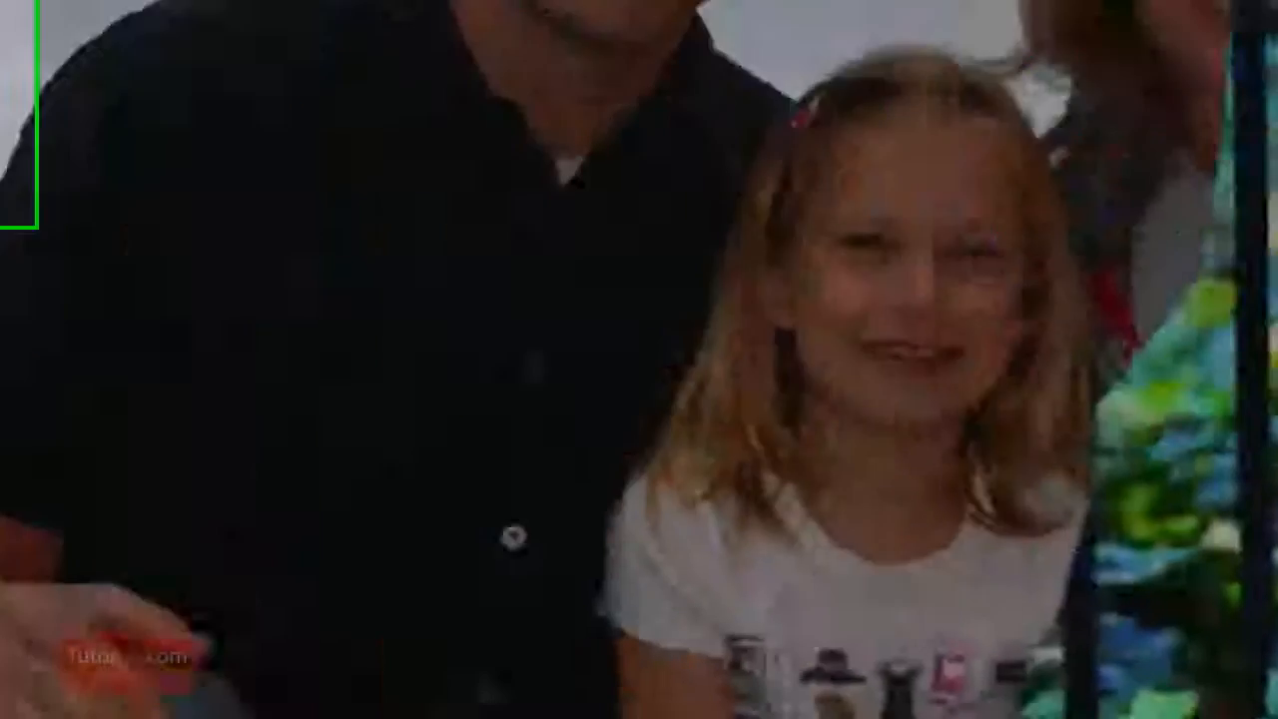
{"action": "left_click", "coordinate": [79, 217]}
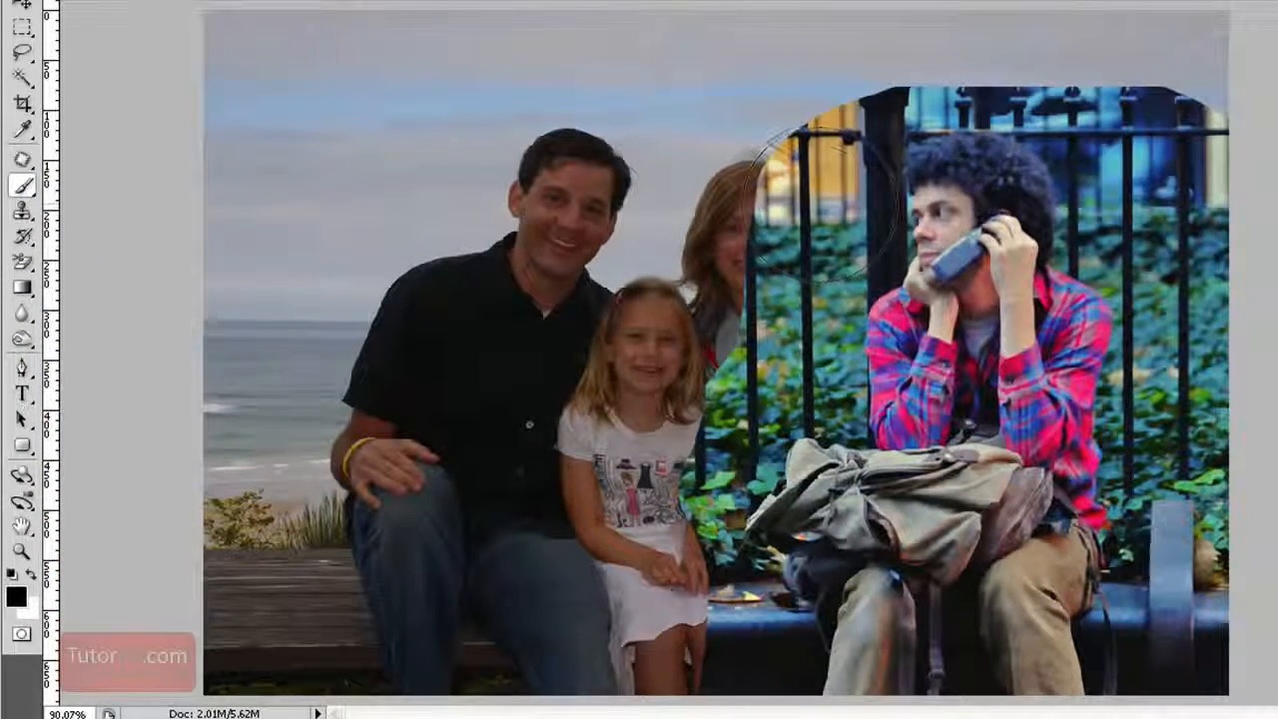
Reduce the brush size and roughly paint black on the mask to hide the fence and foliage around the man
{"action": "key", "text": "bracketleft"}
{"action": "key", "text": "bracketleft"}
{"action": "key", "text": "bracketleft"}
{"action": "key", "text": "bracketleft"}
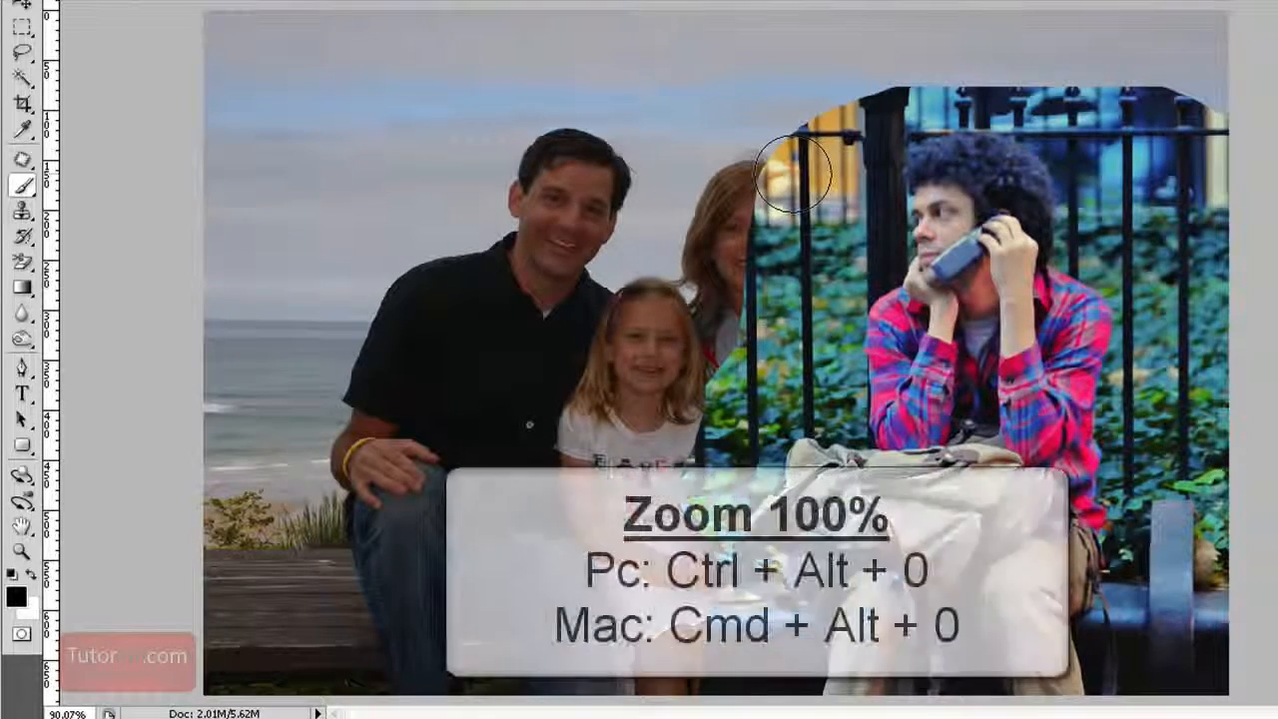
{"action": "key", "text": "ctrl+alt+0"}
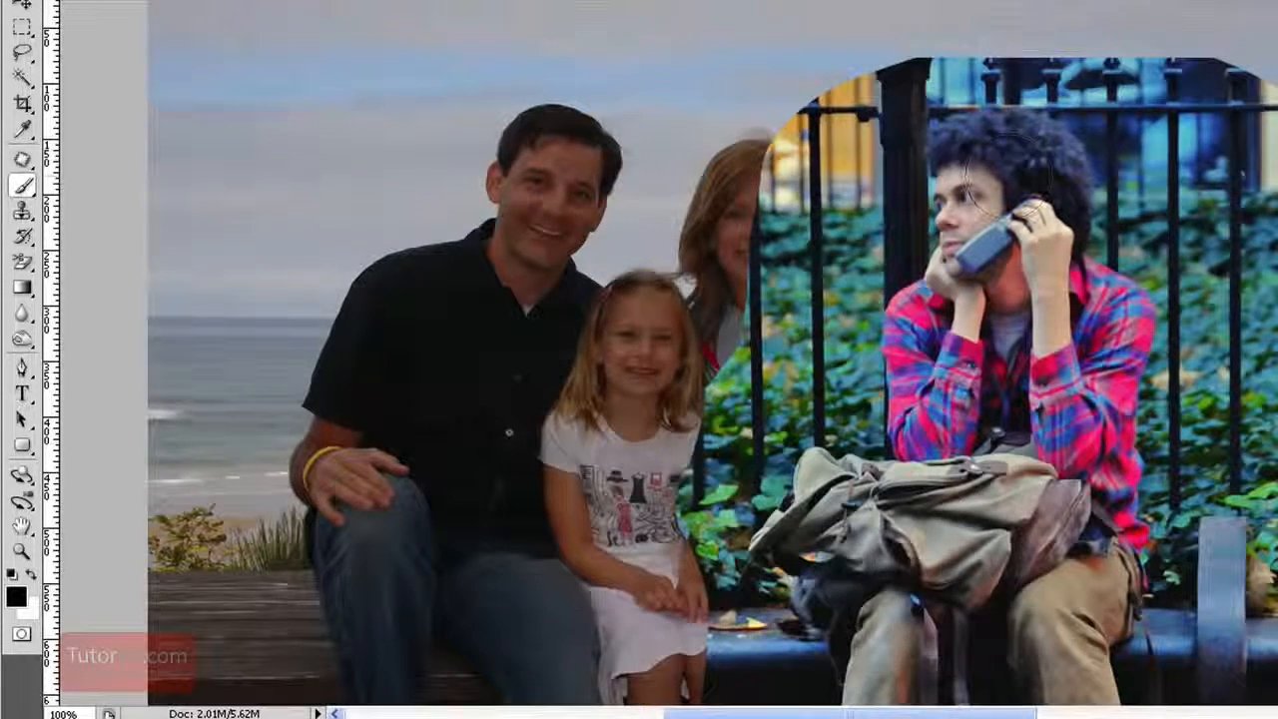
{"action": "key", "text": "ctrl+plus"}
{"action": "key", "text": "ctrl+plus"}
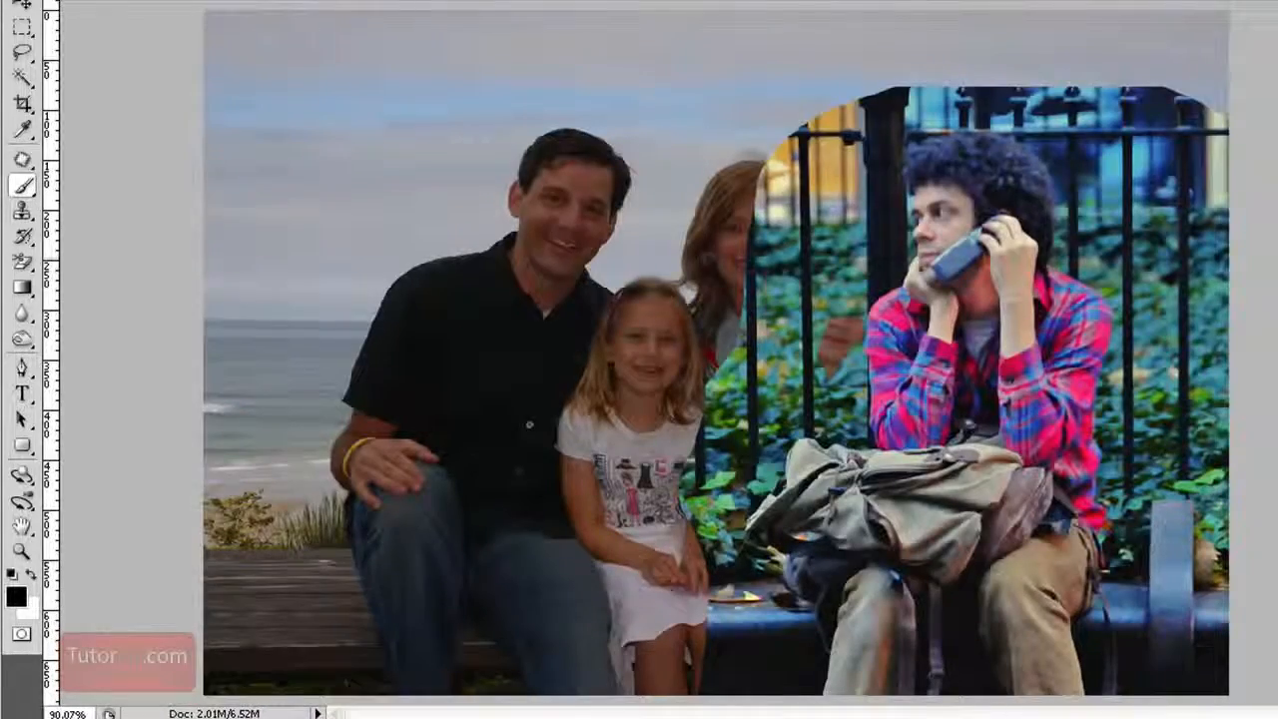
{"action": "left_click_drag", "start_coordinate": [799, 149], "coordinate": [788, 99]}
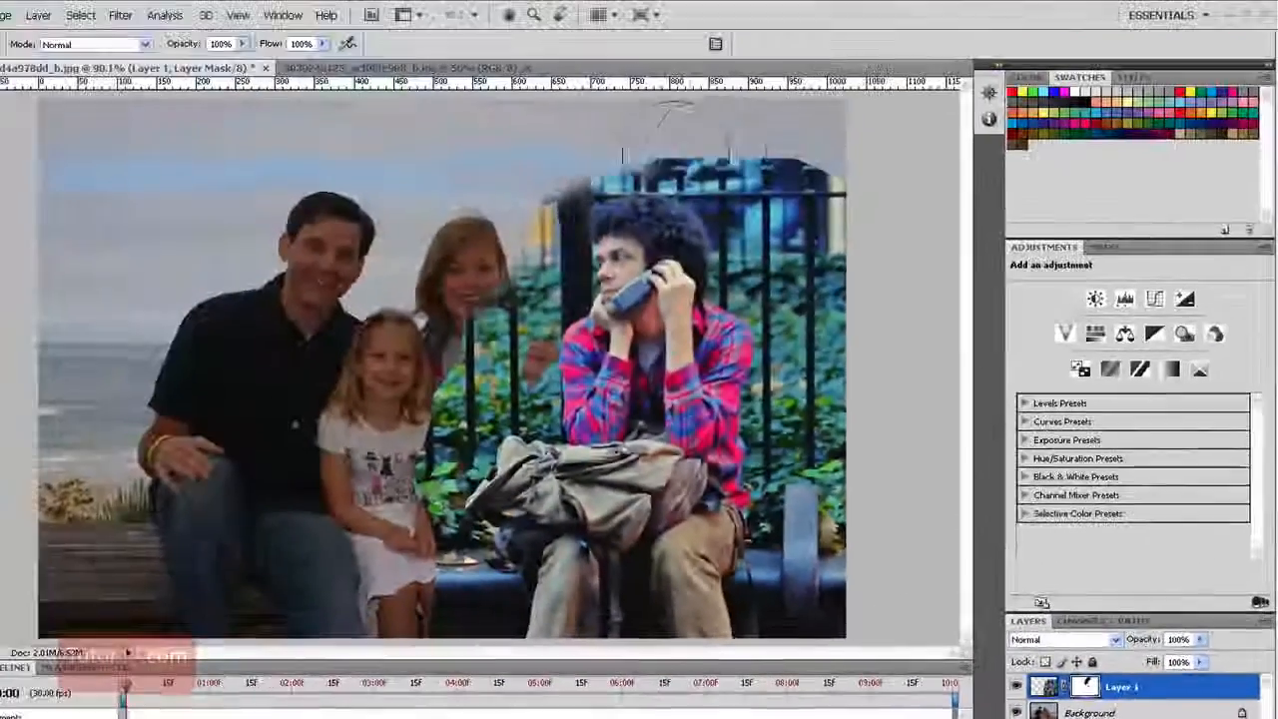
{"action": "mouse_move", "coordinate": [649, 170]}
{"action": "left_mouse_down"}
{"action": "mouse_move", "coordinate": [789, 179]}
{"action": "mouse_move", "coordinate": [828, 210]}
{"action": "mouse_move", "coordinate": [849, 186]}
{"action": "mouse_move", "coordinate": [844, 459]}
{"action": "mouse_move", "coordinate": [858, 603]}
{"action": "left_mouse_up"}
{"action": "mouse_move", "coordinate": [460, 330]}
{"action": "left_mouse_down"}
{"action": "mouse_move", "coordinate": [499, 289]}
{"action": "mouse_move", "coordinate": [444, 509]}
{"action": "mouse_move", "coordinate": [458, 639]}
{"action": "left_mouse_up"}
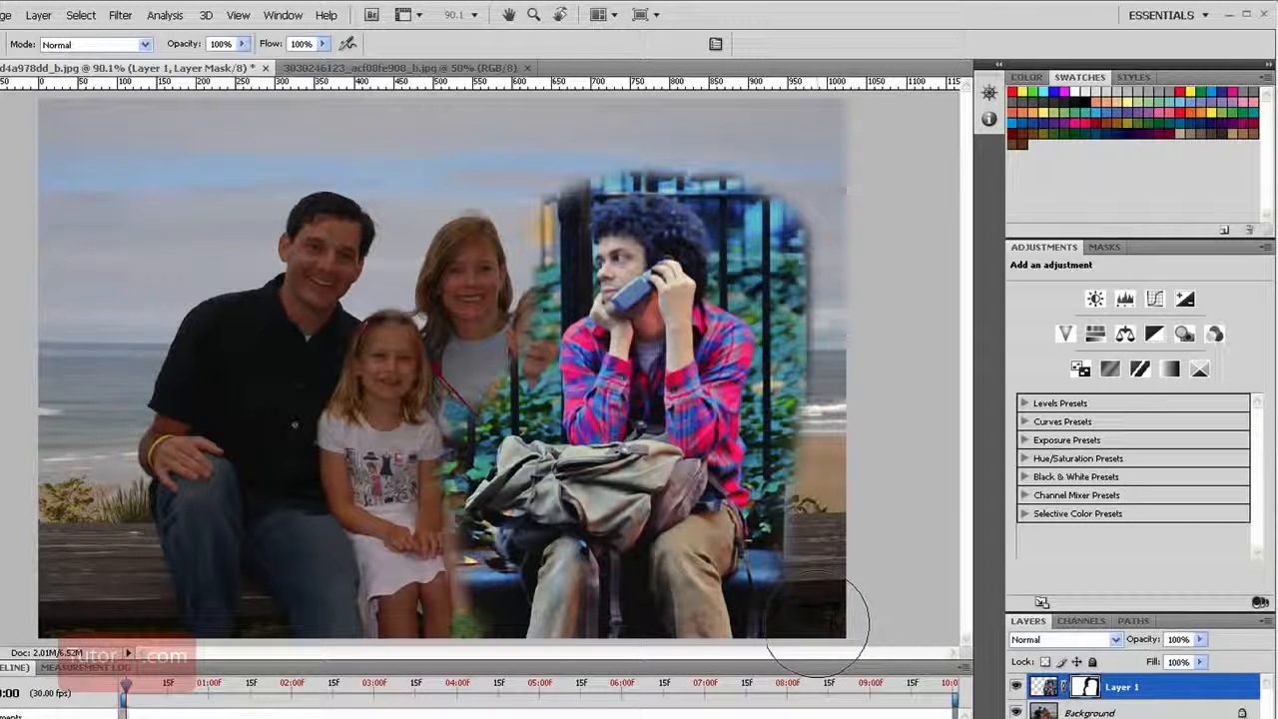
{"action": "mouse_move", "coordinate": [819, 621]}
{"action": "left_mouse_down"}
{"action": "mouse_move", "coordinate": [827, 328]}
{"action": "mouse_move", "coordinate": [808, 193]}
{"action": "mouse_move", "coordinate": [542, 137]}
{"action": "mouse_move", "coordinate": [823, 215]}
{"action": "mouse_move", "coordinate": [769, 196]}
{"action": "left_mouse_up"}
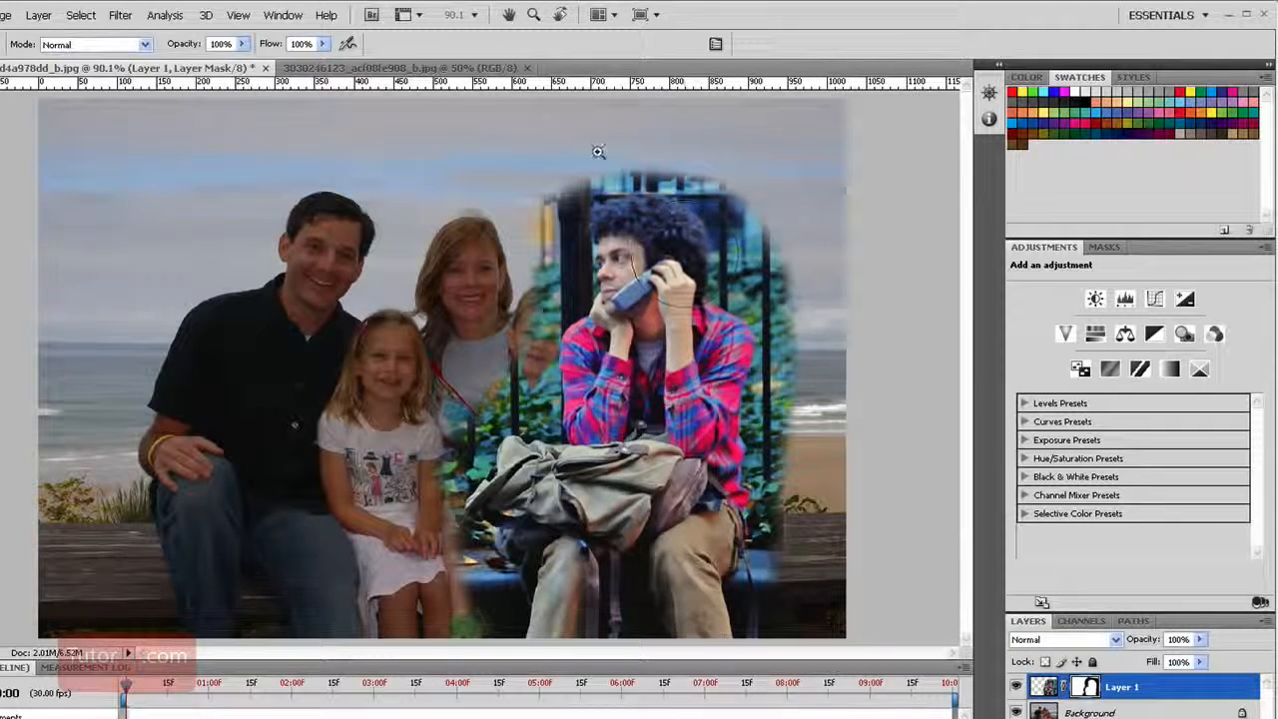
Mask out the fence and background directly above the man's hair, painting close to its upper edge
{"action": "left_click_drag", "start_coordinate": [598, 154], "coordinate": [789, 280]}
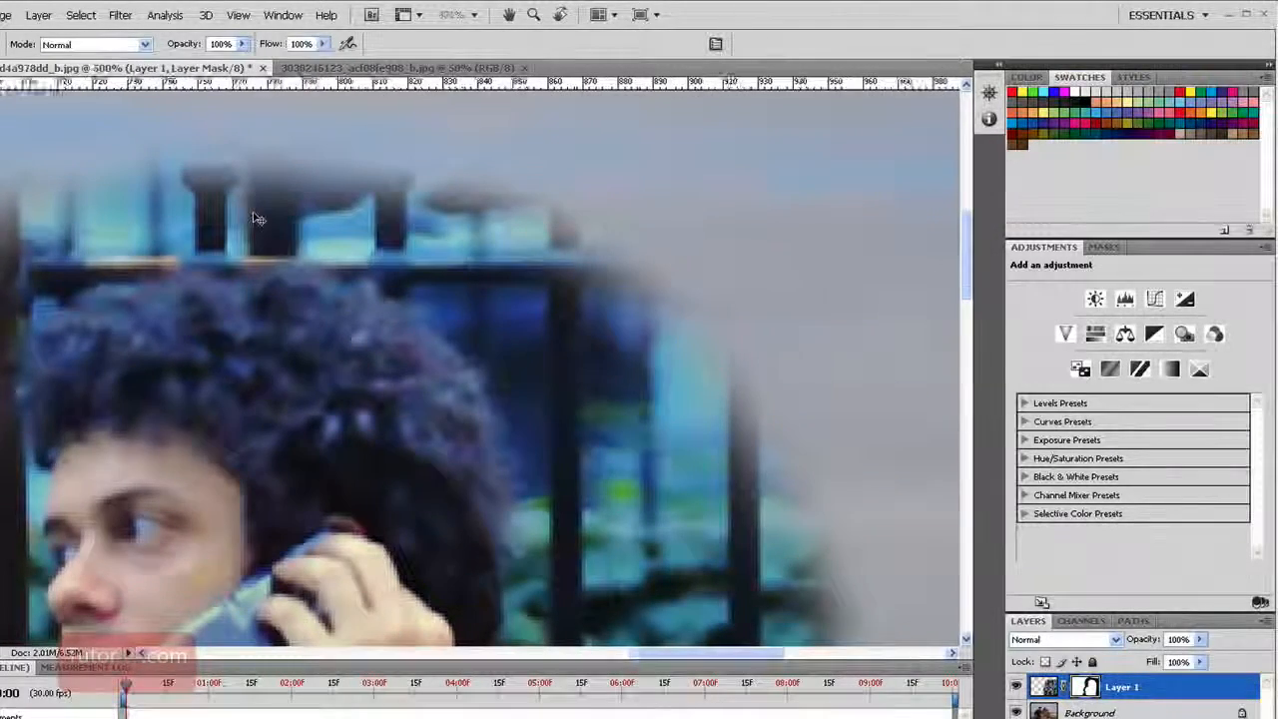
{"action": "key", "text": "ctrl+plus"}
{"action": "key", "text": "ctrl+plus"}
{"action": "left_click_drag", "start_coordinate": [251, 213], "coordinate": [537, 461]}
{"action": "left_click_drag", "start_coordinate": [275, 377], "coordinate": [399, 397]}
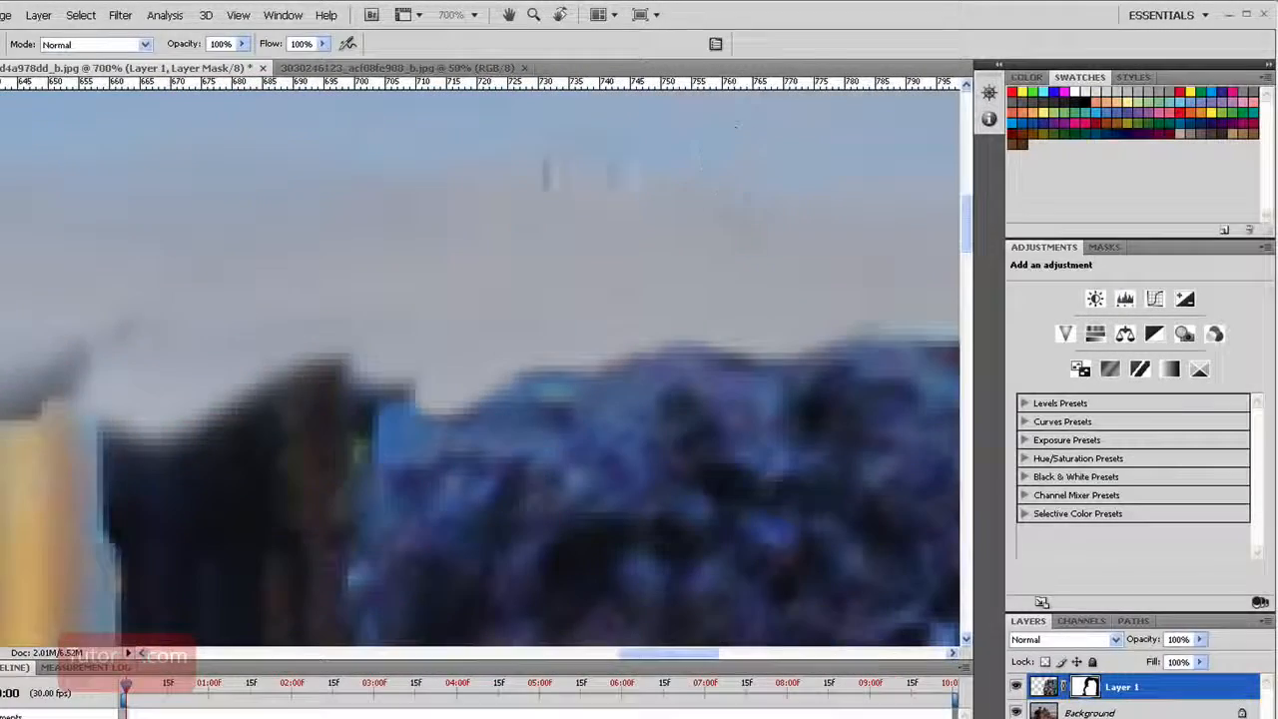
Mask closely along the left outline of the man's hair, face and sleeve down to the backpack
{"action": "left_click_drag", "start_coordinate": [105, 349], "coordinate": [324, 377]}
{"action": "mouse_move", "coordinate": [245, 466]}
{"action": "left_mouse_down"}
{"action": "mouse_move", "coordinate": [376, 311]}
{"action": "mouse_move", "coordinate": [568, 226]}
{"action": "left_mouse_up"}
{"action": "mouse_move", "coordinate": [628, 159]}
{"action": "left_mouse_down"}
{"action": "mouse_move", "coordinate": [554, 188]}
{"action": "mouse_move", "coordinate": [487, 341]}
{"action": "mouse_move", "coordinate": [324, 407]}
{"action": "mouse_move", "coordinate": [528, 463]}
{"action": "mouse_move", "coordinate": [595, 515]}
{"action": "left_mouse_up"}
{"action": "left_click_drag", "start_coordinate": [595, 515], "coordinate": [606, 297]}
{"action": "mouse_move", "coordinate": [606, 298]}
{"action": "left_mouse_down"}
{"action": "mouse_move", "coordinate": [615, 331]}
{"action": "mouse_move", "coordinate": [597, 291]}
{"action": "mouse_move", "coordinate": [469, 499]}
{"action": "left_mouse_up"}
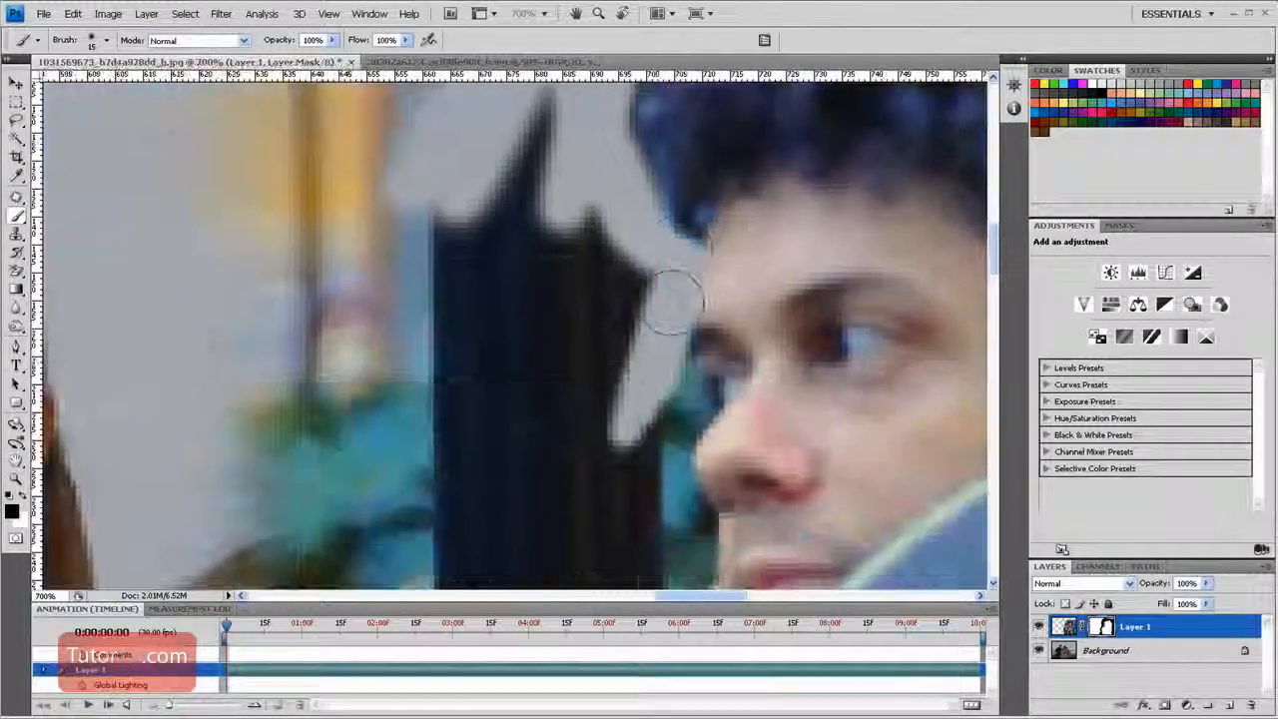
{"action": "mouse_move", "coordinate": [696, 477]}
{"action": "left_mouse_down"}
{"action": "mouse_move", "coordinate": [605, 236]}
{"action": "mouse_move", "coordinate": [610, 325]}
{"action": "mouse_move", "coordinate": [409, 499]}
{"action": "left_mouse_up"}
{"action": "mouse_move", "coordinate": [479, 499]}
{"action": "left_mouse_down"}
{"action": "mouse_move", "coordinate": [589, 243]}
{"action": "mouse_move", "coordinate": [439, 370]}
{"action": "mouse_move", "coordinate": [481, 185]}
{"action": "mouse_move", "coordinate": [477, 523]}
{"action": "left_mouse_up"}
{"action": "mouse_move", "coordinate": [477, 523]}
{"action": "left_mouse_down"}
{"action": "mouse_move", "coordinate": [557, 190]}
{"action": "mouse_move", "coordinate": [484, 521]}
{"action": "mouse_move", "coordinate": [215, 434]}
{"action": "mouse_move", "coordinate": [172, 400]}
{"action": "left_mouse_up"}
{"action": "left_click_drag", "start_coordinate": [172, 438], "coordinate": [597, 136]}
{"action": "left_click_drag", "start_coordinate": [485, 449], "coordinate": [344, 568]}
{"action": "left_click_drag", "start_coordinate": [345, 569], "coordinate": [389, 389]}
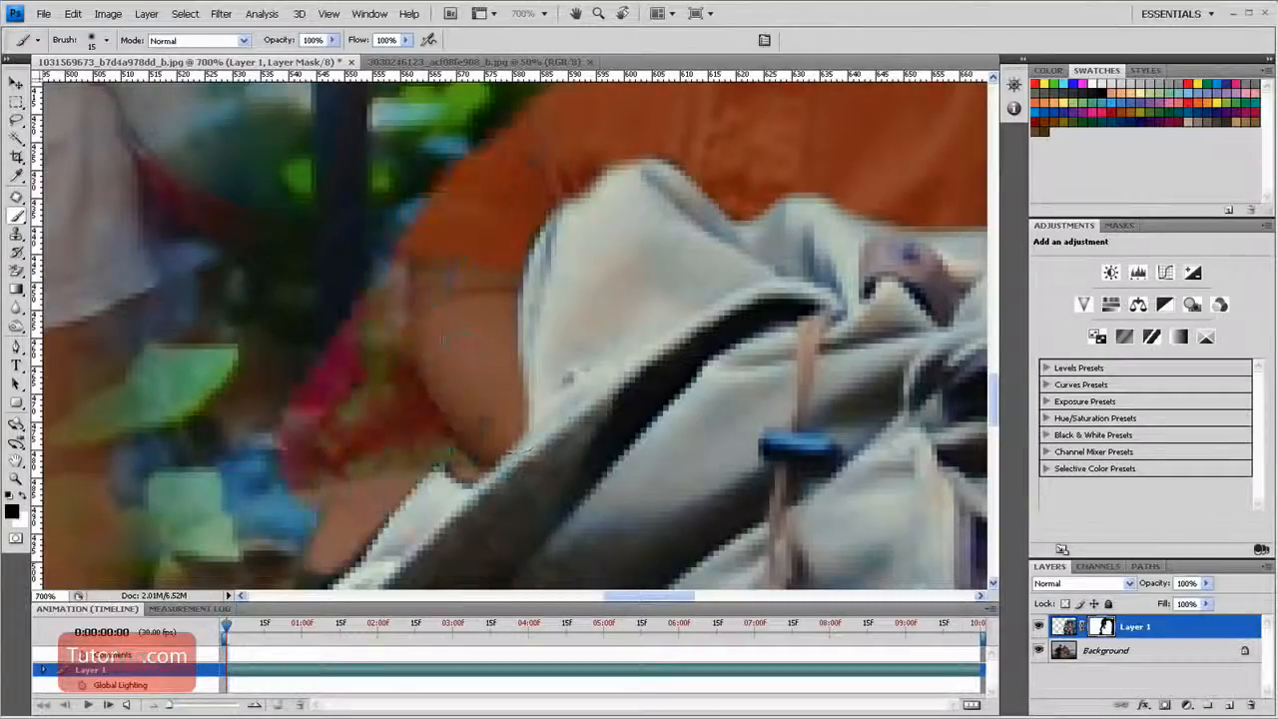
Mask out the background along the backpack's left edge and down the outline of the man's left-hand leg
{"action": "left_click_drag", "start_coordinate": [349, 519], "coordinate": [604, 149]}
{"action": "mouse_move", "coordinate": [574, 155]}
{"action": "left_mouse_down"}
{"action": "mouse_move", "coordinate": [653, 300]}
{"action": "mouse_move", "coordinate": [709, 480]}
{"action": "mouse_move", "coordinate": [597, 364]}
{"action": "left_mouse_up"}
{"action": "left_click_drag", "start_coordinate": [589, 225], "coordinate": [607, 348]}
{"action": "left_click_drag", "start_coordinate": [649, 459], "coordinate": [423, 218]}
{"action": "left_click_drag", "start_coordinate": [449, 190], "coordinate": [584, 469]}
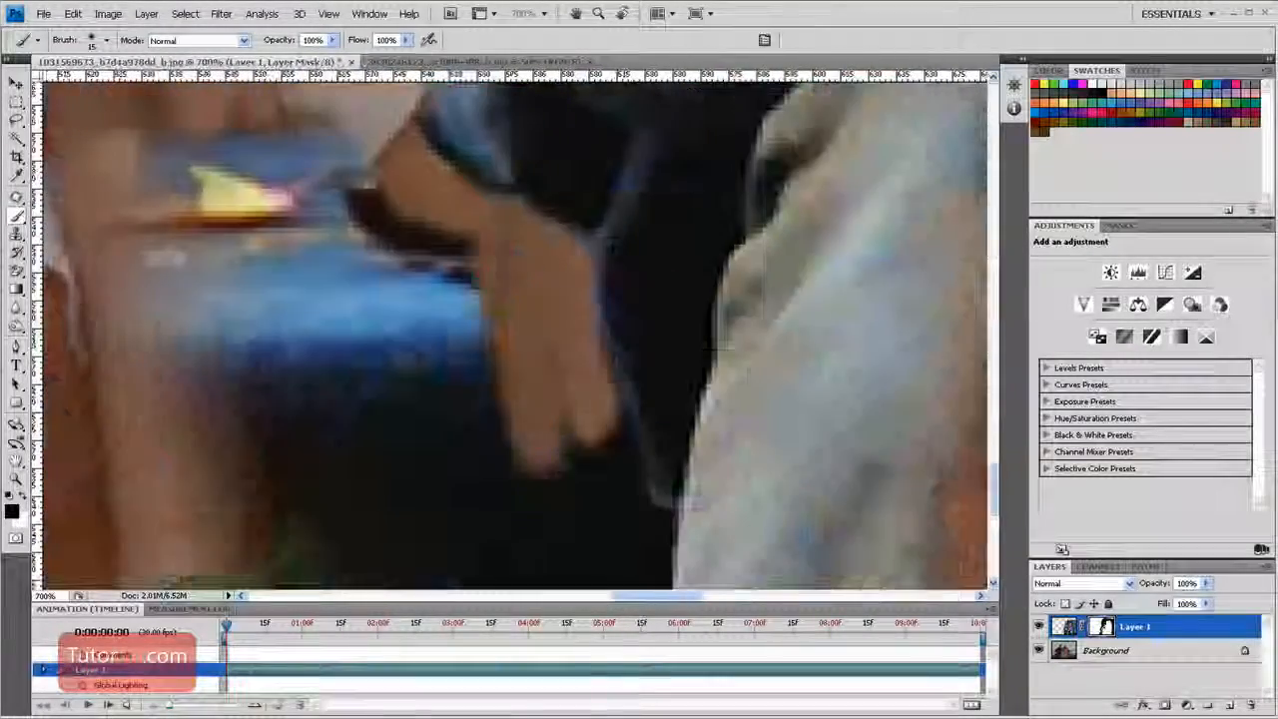
{"action": "left_click_drag", "start_coordinate": [399, 190], "coordinate": [459, 459]}
{"action": "left_click_drag", "start_coordinate": [584, 469], "coordinate": [638, 534]}
{"action": "left_click_drag", "start_coordinate": [589, 499], "coordinate": [596, 194]}
{"action": "left_click_drag", "start_coordinate": [638, 219], "coordinate": [579, 429]}
Mask out the leftover bench and foliage covering the children's arms and legs, using a larger brush
{"action": "key", "text": "ctrl+minus"}
{"action": "key", "text": "ctrl+minus"}
{"action": "left_click_drag", "start_coordinate": [279, 140], "coordinate": [393, 330]}
{"action": "key", "text": "ctrl+minus"}
{"action": "key", "text": "ctrl+minus"}
{"action": "key", "text": "ctrl+minus"}
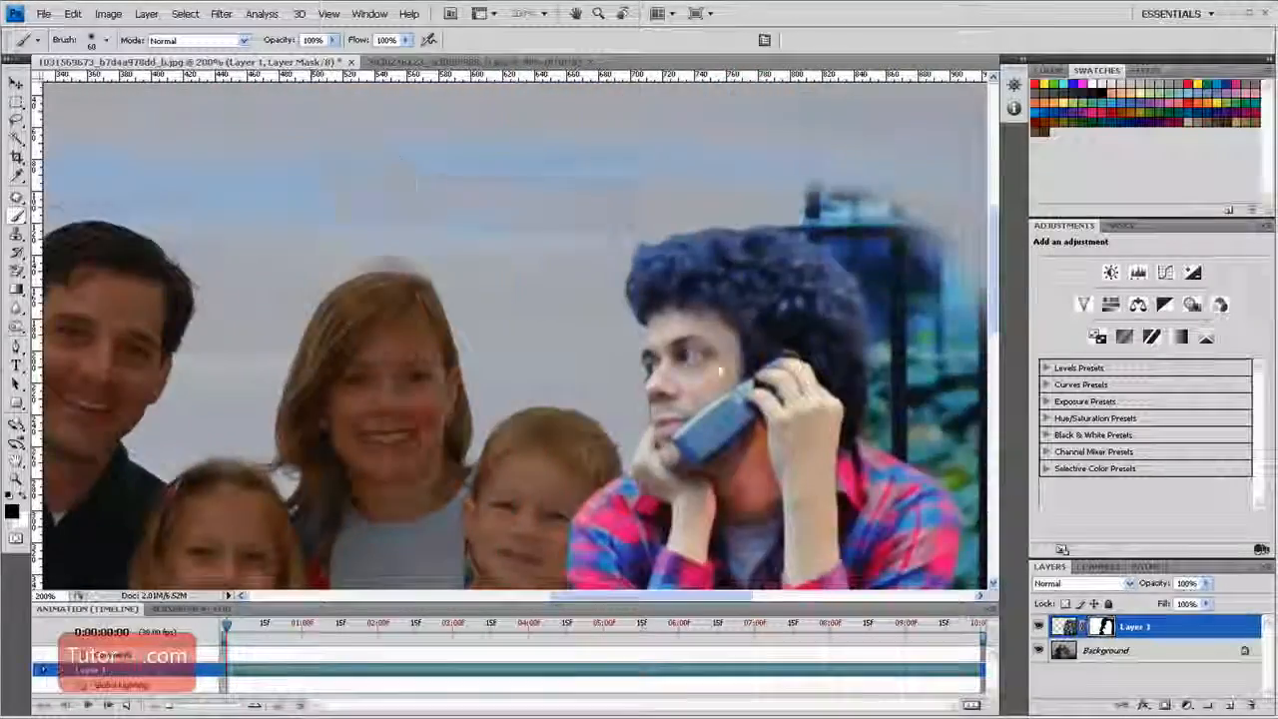
{"action": "left_click_drag", "start_coordinate": [719, 371], "coordinate": [374, 336]}
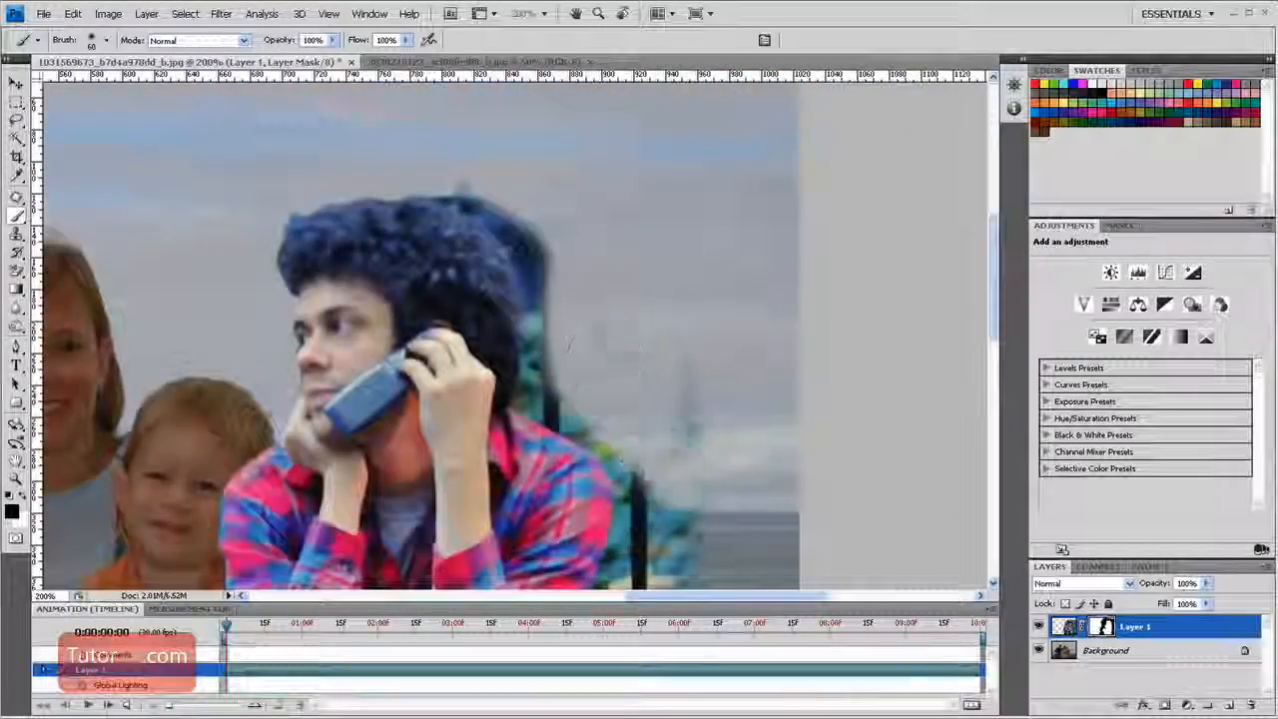
Mask out the wide strip of fence and foliage remaining behind the man's head and back
{"action": "left_click_drag", "start_coordinate": [710, 499], "coordinate": [568, 166]}
{"action": "left_click_drag", "start_coordinate": [480, 449], "coordinate": [412, 200]}
{"action": "left_click_drag", "start_coordinate": [304, 334], "coordinate": [485, 496]}
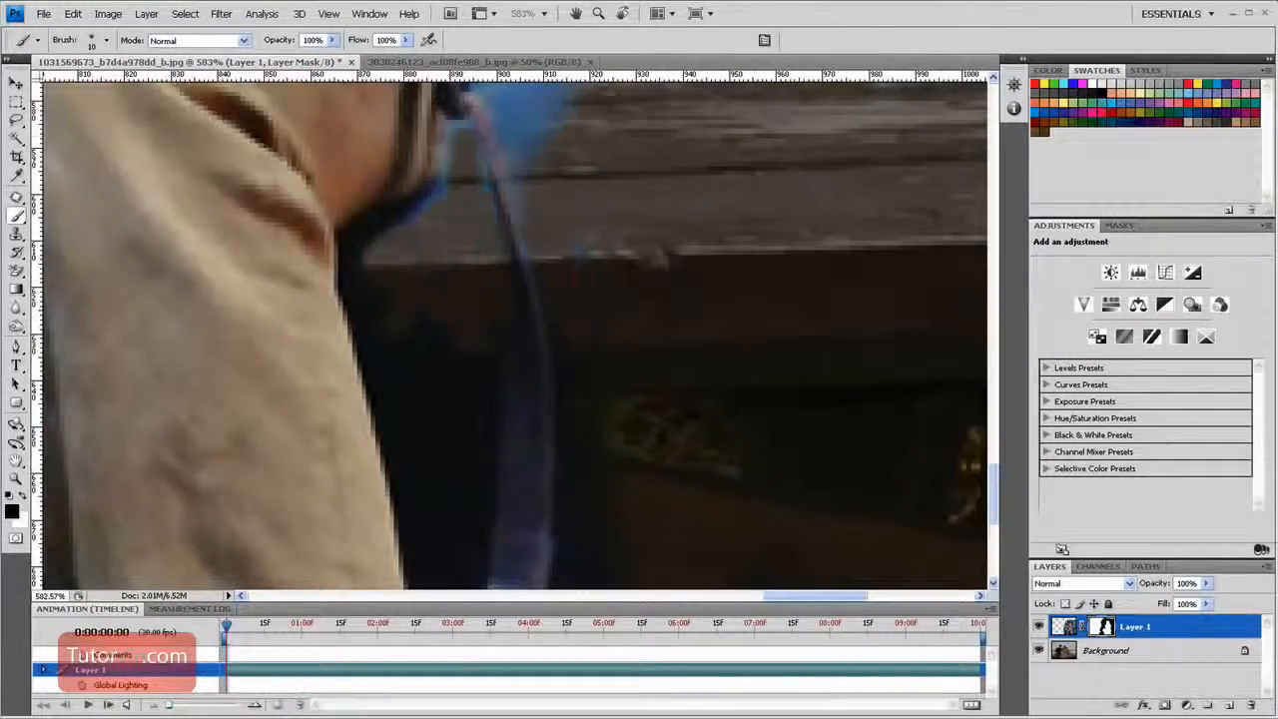
Mask out the blue bench remnants beside the man's right-hand leg and hanging strap, enlarging the brush for the wider areas
{"action": "left_click_drag", "start_coordinate": [577, 262], "coordinate": [545, 198]}
{"action": "key", "text": "bracketright"}
{"action": "key", "text": "bracketright"}
{"action": "key", "text": "bracketright"}
{"action": "key", "text": "bracketright"}
{"action": "key", "text": "bracketright"}
{"action": "left_click_drag", "start_coordinate": [638, 369], "coordinate": [616, 536]}
{"action": "left_click_drag", "start_coordinate": [399, 240], "coordinate": [434, 499]}
{"action": "left_click_drag", "start_coordinate": [599, 120], "coordinate": [578, 430]}
{"action": "left_click_drag", "start_coordinate": [559, 220], "coordinate": [584, 439]}
{"action": "mouse_move", "coordinate": [514, 529]}
{"action": "left_mouse_down"}
{"action": "mouse_move", "coordinate": [473, 391]}
{"action": "mouse_move", "coordinate": [554, 190]}
{"action": "left_mouse_up"}
{"action": "left_click_drag", "start_coordinate": [519, 189], "coordinate": [604, 464]}
{"action": "left_click_drag", "start_coordinate": [648, 425], "coordinate": [570, 379]}
{"action": "left_click_drag", "start_coordinate": [570, 250], "coordinate": [570, 519]}
{"action": "left_click_drag", "start_coordinate": [589, 559], "coordinate": [589, 309]}
Mask tightly around the man's right-hand sleeve, shoulder and collar with a smaller brush
{"action": "key", "text": "bracketleft"}
{"action": "key", "text": "bracketleft"}
{"action": "key", "text": "bracketleft"}
{"action": "key", "text": "bracketleft"}
{"action": "key", "text": "bracketleft"}
{"action": "mouse_move", "coordinate": [588, 200]}
{"action": "left_mouse_down"}
{"action": "mouse_move", "coordinate": [579, 423]}
{"action": "mouse_move", "coordinate": [587, 245]}
{"action": "left_mouse_up"}
{"action": "left_click_drag", "start_coordinate": [599, 180], "coordinate": [558, 429]}
{"action": "mouse_move", "coordinate": [579, 489]}
{"action": "left_mouse_down"}
{"action": "mouse_move", "coordinate": [564, 314]}
{"action": "mouse_move", "coordinate": [439, 189]}
{"action": "left_mouse_up"}
{"action": "mouse_move", "coordinate": [554, 287]}
{"action": "left_mouse_down"}
{"action": "mouse_move", "coordinate": [659, 442]}
{"action": "mouse_move", "coordinate": [715, 494]}
{"action": "left_mouse_up"}
{"action": "left_click_drag", "start_coordinate": [579, 389], "coordinate": [429, 314]}
{"action": "left_click_drag", "start_coordinate": [544, 290], "coordinate": [519, 110]}
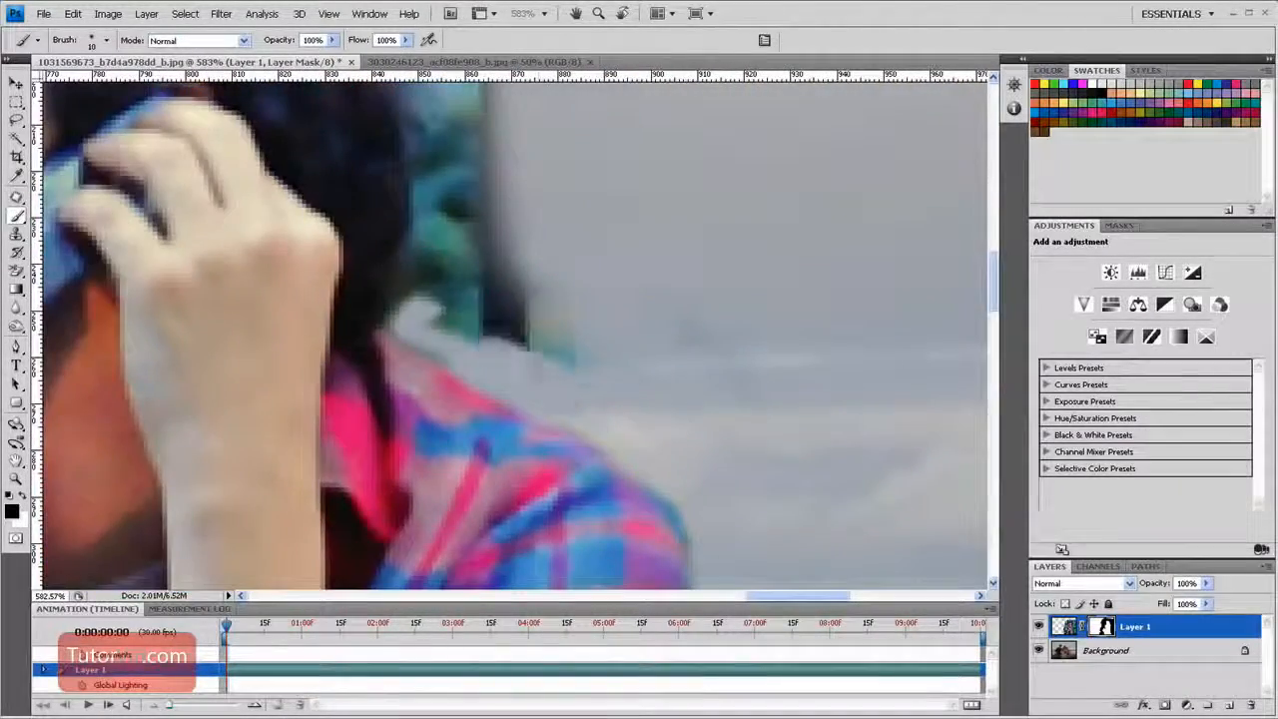
{"action": "mouse_move", "coordinate": [429, 314]}
{"action": "left_mouse_down"}
{"action": "mouse_move", "coordinate": [493, 248]}
{"action": "mouse_move", "coordinate": [550, 519]}
{"action": "left_mouse_up"}
{"action": "left_click_drag", "start_coordinate": [539, 519], "coordinate": [529, 149]}
{"action": "left_click_drag", "start_coordinate": [499, 139], "coordinate": [567, 439]}
Mask out the remaining background along the back of the man's hair with a larger brush
{"action": "key", "text": "bracketright"}
{"action": "key", "text": "bracketright"}
{"action": "key", "text": "bracketright"}
{"action": "key", "text": "bracketright"}
{"action": "left_click_drag", "start_coordinate": [390, 270], "coordinate": [613, 449]}
{"action": "left_click_drag", "start_coordinate": [615, 523], "coordinate": [687, 251]}
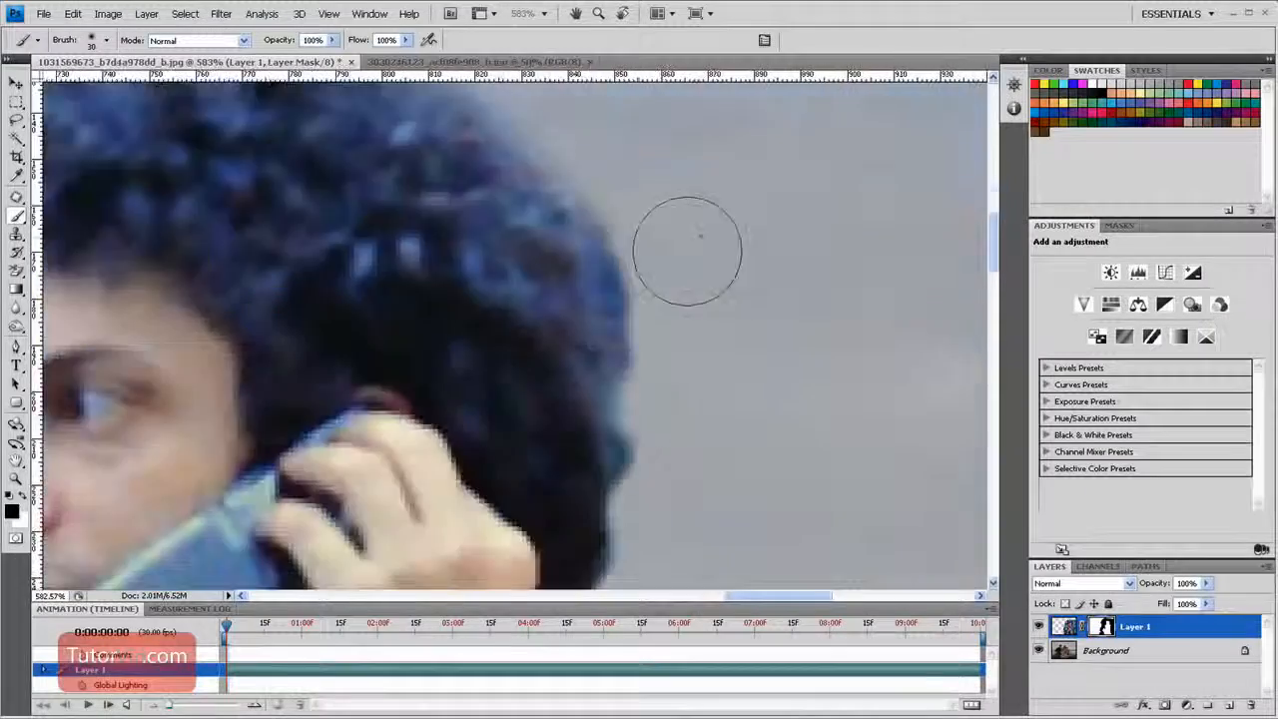
Mask out the remaining background along the outer edge of the man's right-hand shoulder and sleeve
{"action": "key", "text": "ctrl+0"}
{"action": "left_click_drag", "start_coordinate": [768, 333], "coordinate": [924, 454]}
{"action": "left_click_drag", "start_coordinate": [471, 195], "coordinate": [475, 150]}
{"action": "left_click_drag", "start_coordinate": [479, 147], "coordinate": [587, 492]}
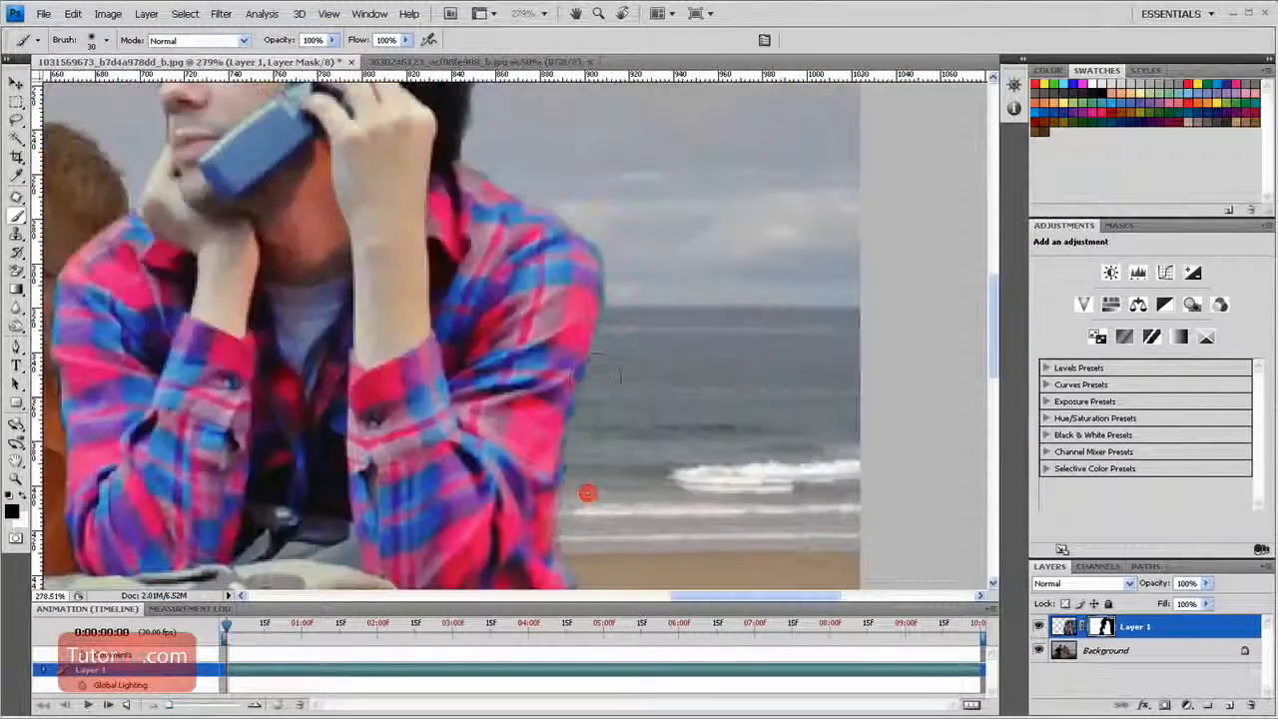
{"action": "key", "text": "ctrl+0"}
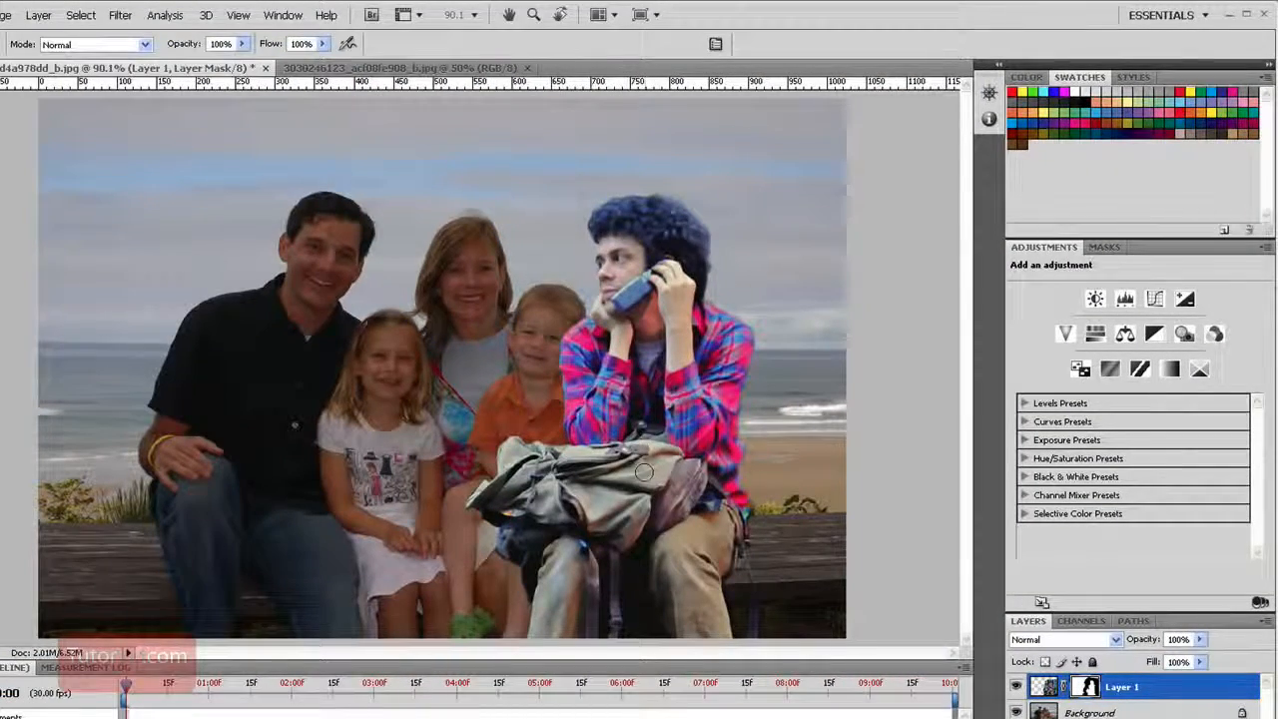
Move the man toward the empty end of the bench beside the boy and scale him to about 90%
{"action": "key", "text": "v"}
{"action": "mouse_move", "coordinate": [627, 481]}
{"action": "left_mouse_down"}
{"action": "mouse_move", "coordinate": [721, 476]}
{"action": "mouse_move", "coordinate": [698, 471]}
{"action": "left_mouse_up"}
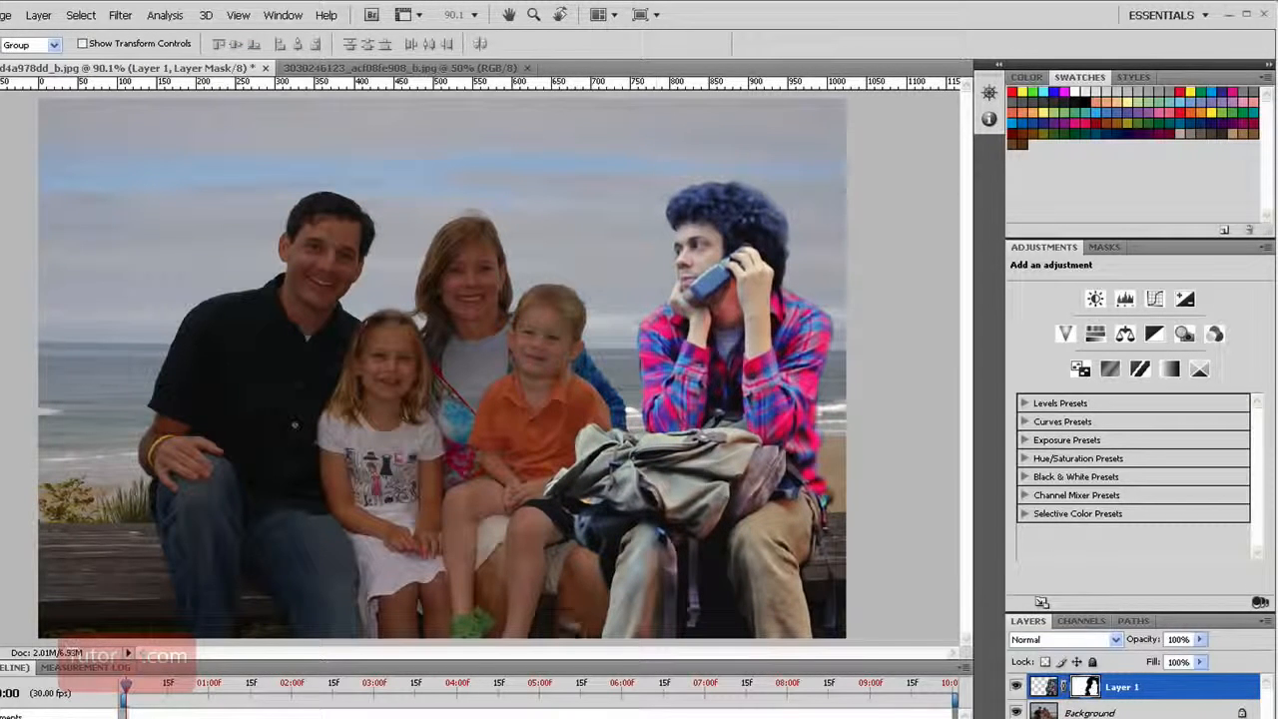
{"action": "key", "text": "ctrl+t"}
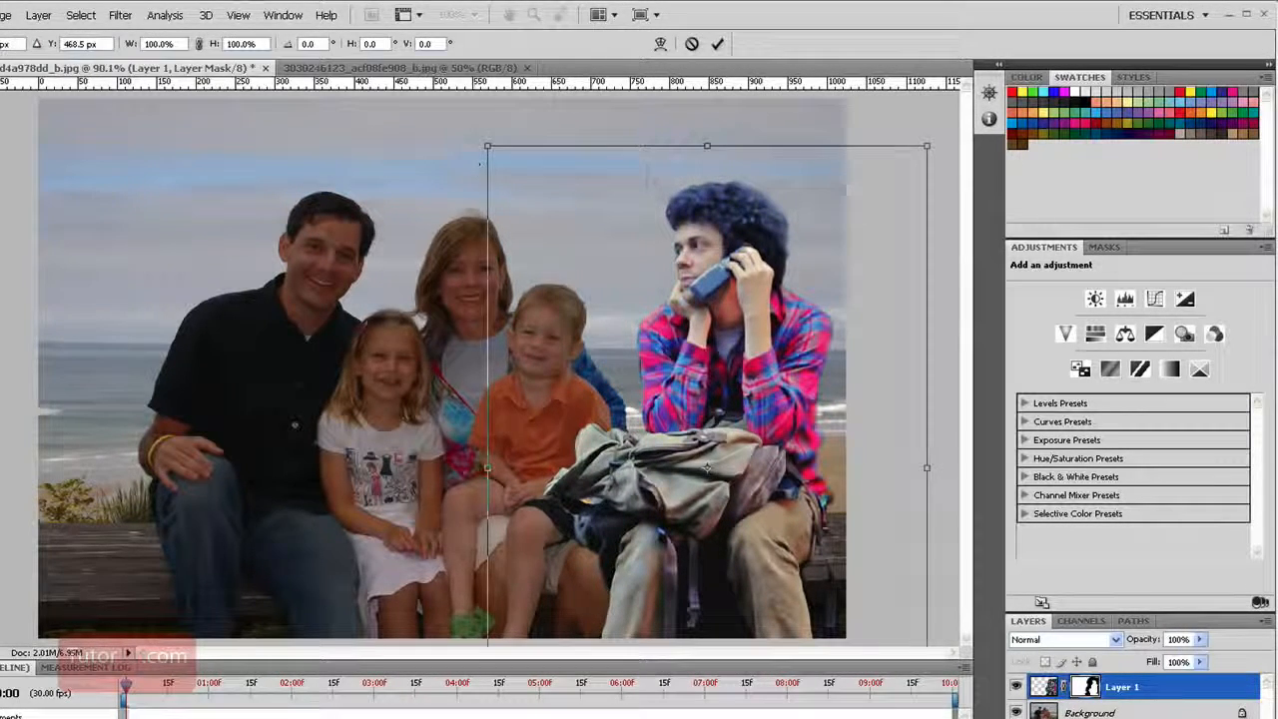
{"action": "left_click_drag", "start_coordinate": [493, 152], "coordinate": [534, 210]}
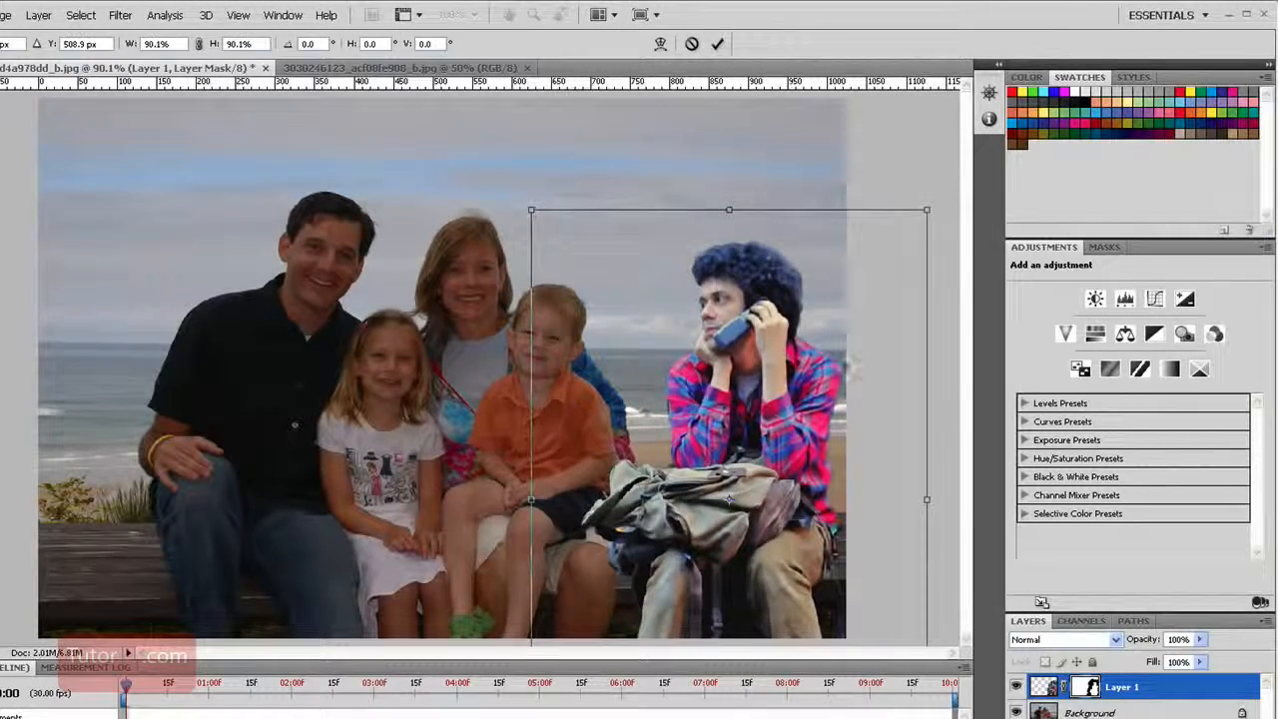
{"action": "left_click_drag", "start_coordinate": [764, 360], "coordinate": [748, 339]}
{"action": "key", "text": "Return"}
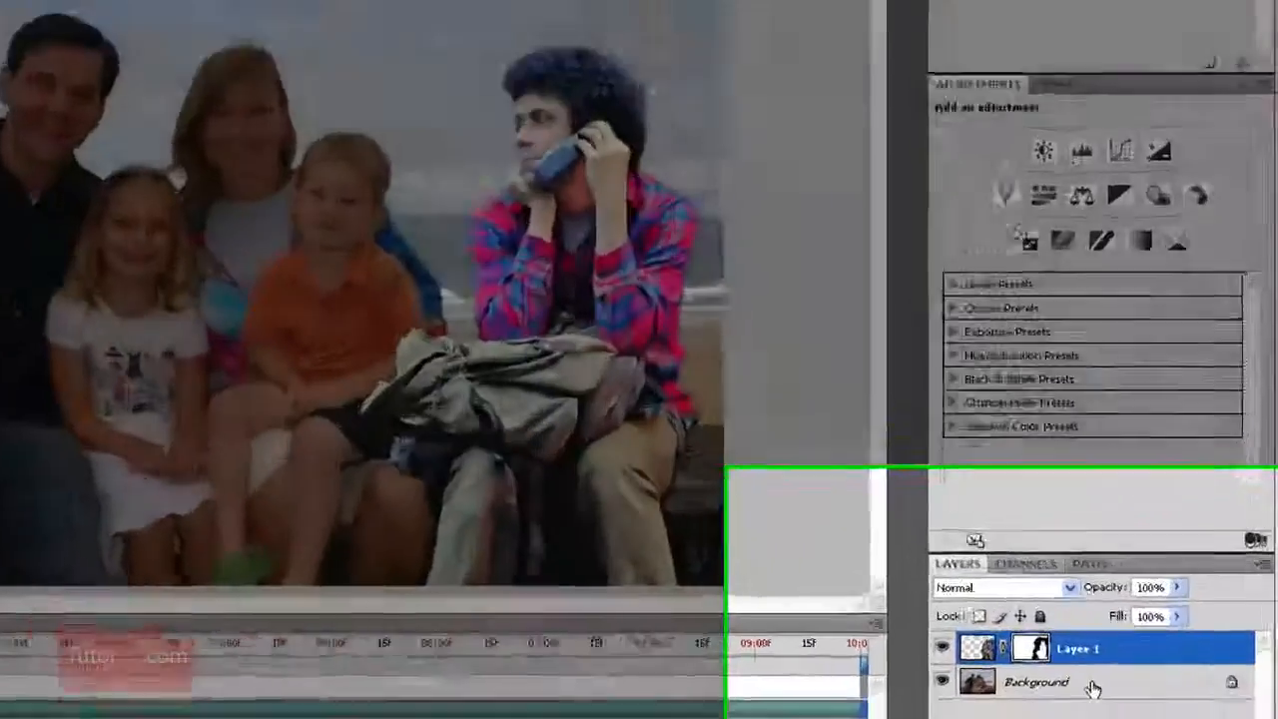
Brighten the family photo with a Curves adjustment above the Background, setting the white point input to 220 and raising the midtones
{"action": "left_click", "coordinate": [1136, 712]}
{"action": "left_click", "coordinate": [1177, 718]}
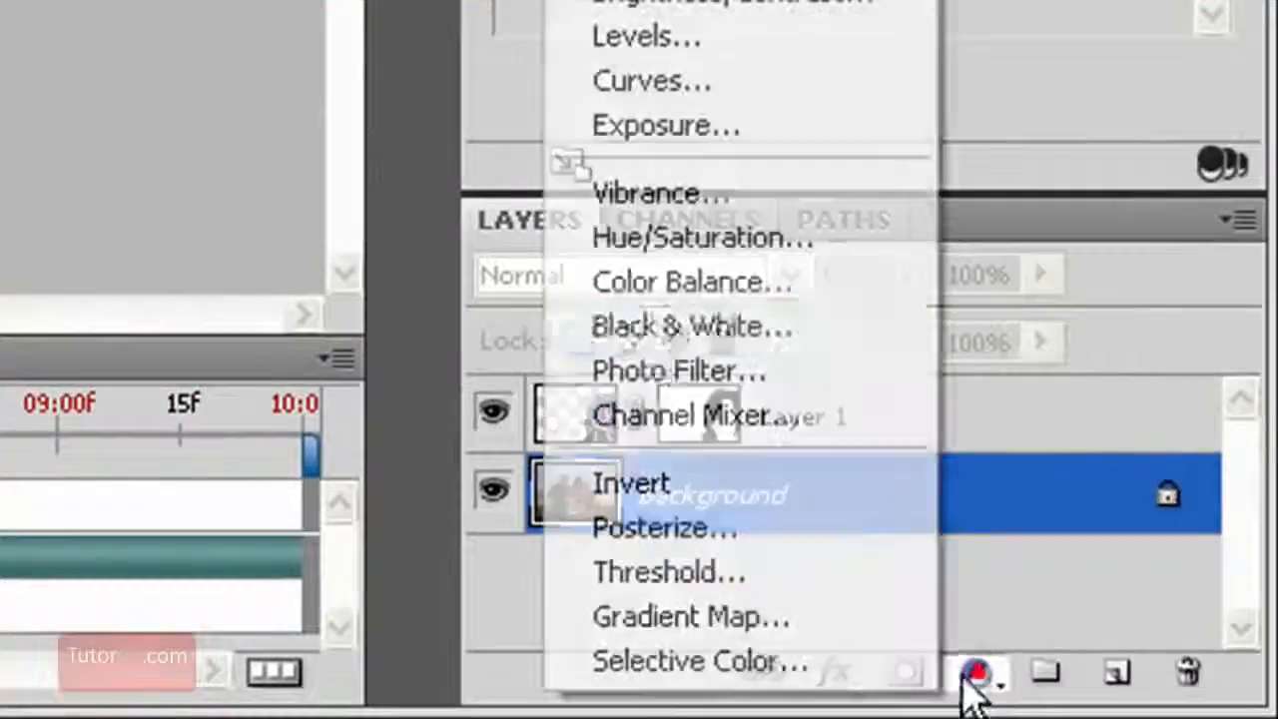
{"action": "left_click", "coordinate": [714, 95]}
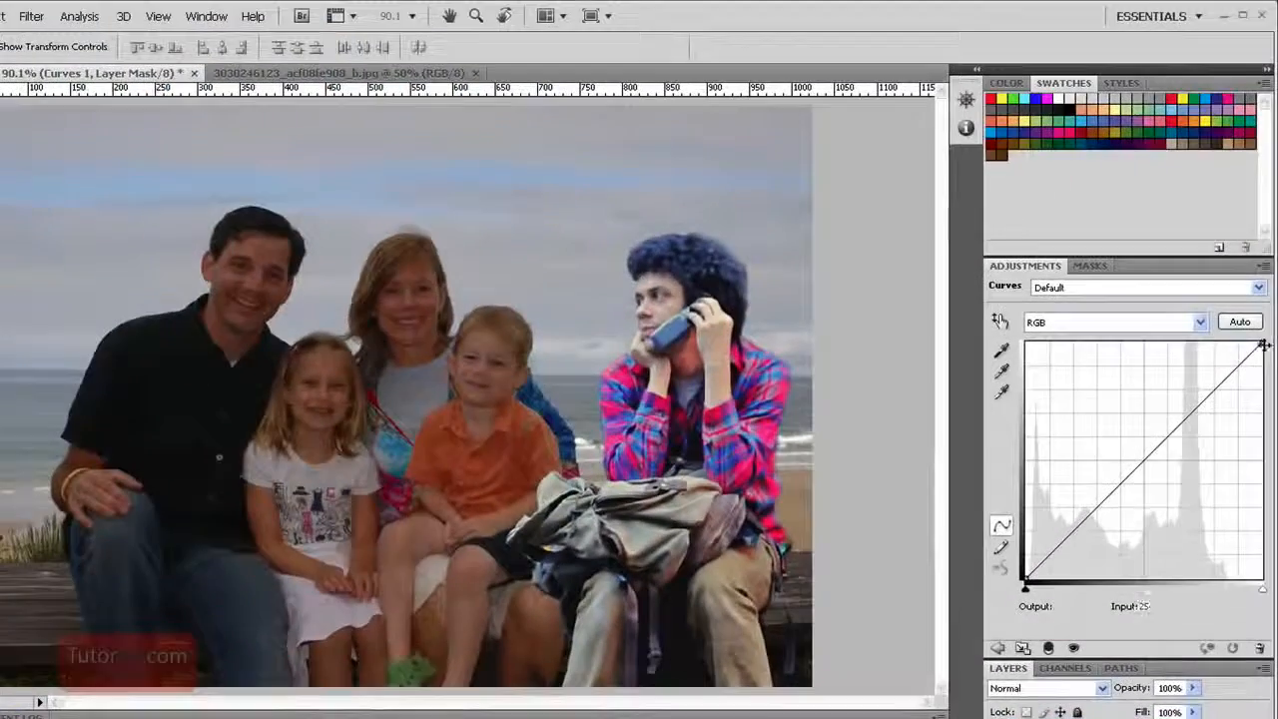
{"action": "left_click_drag", "start_coordinate": [1259, 345], "coordinate": [1229, 341]}
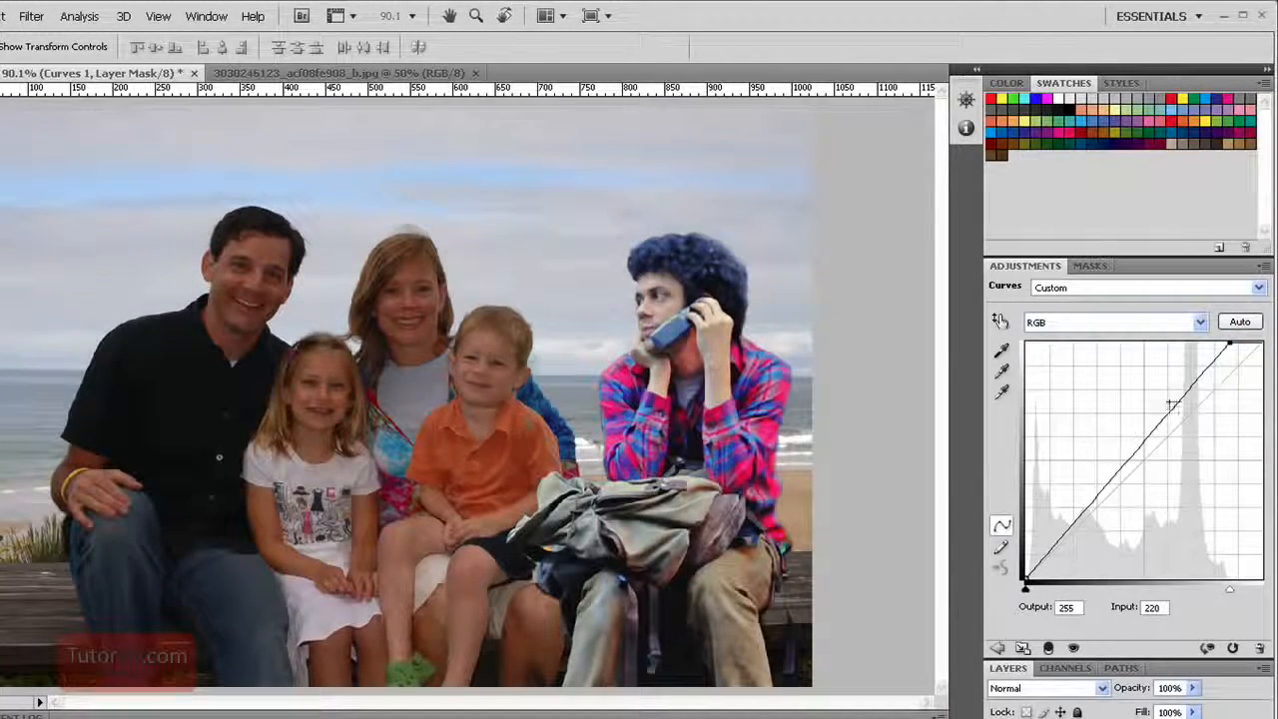
{"action": "left_click_drag", "start_coordinate": [1173, 405], "coordinate": [1150, 387]}
{"action": "left_click_drag", "start_coordinate": [1114, 439], "coordinate": [1106, 519]}
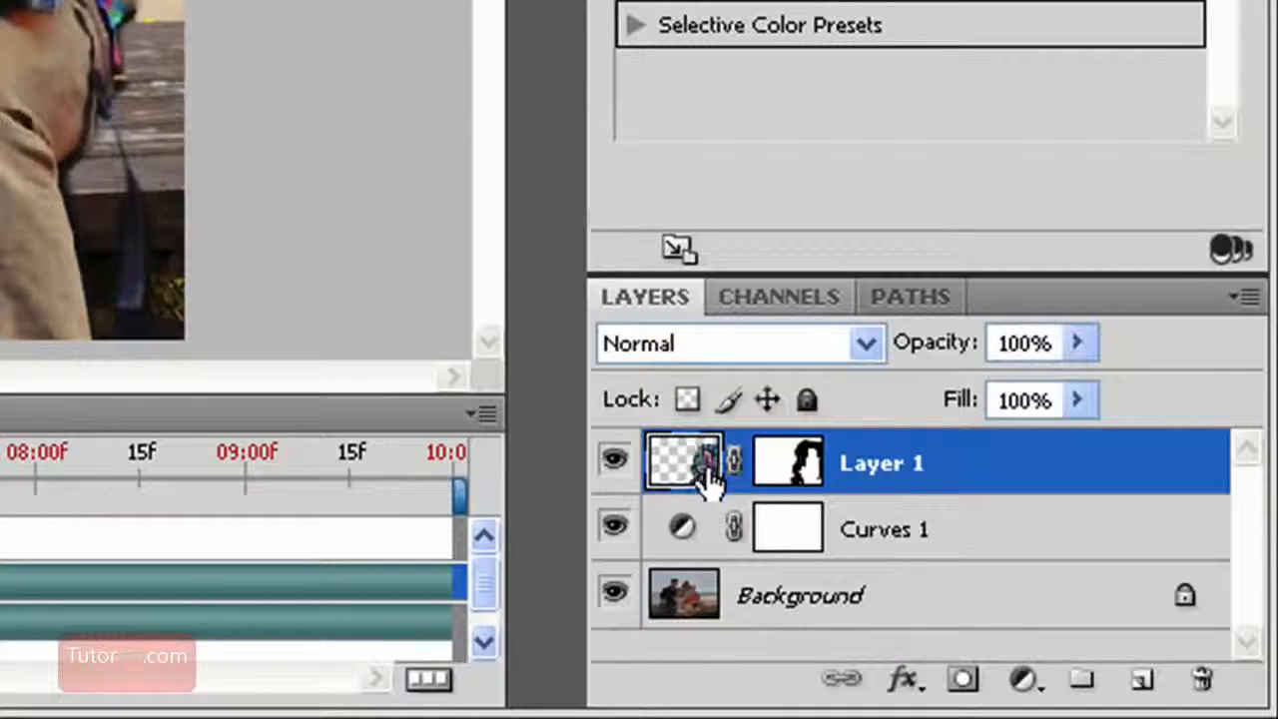
Add a second Curves adjustment above Layer 1, using the previous layer as its clipping mask
{"action": "left_click", "coordinate": [1022, 683]}
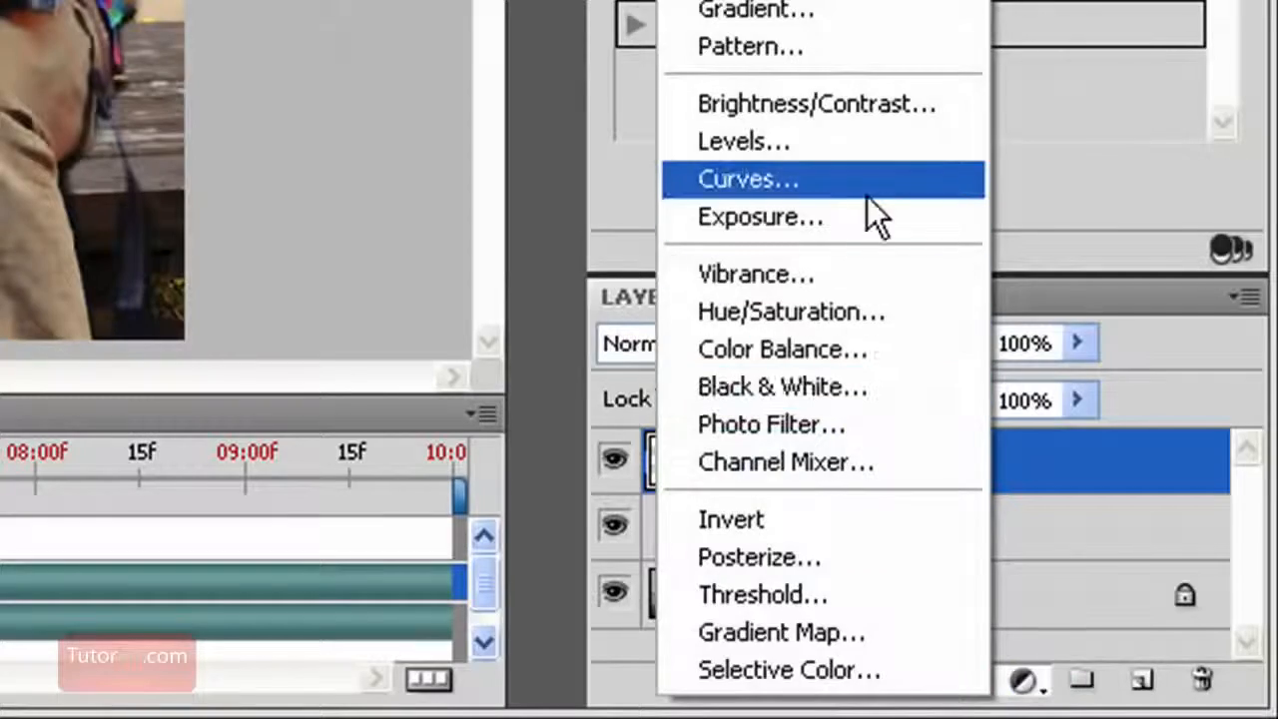
{"action": "left_click", "coordinate": [869, 190]}
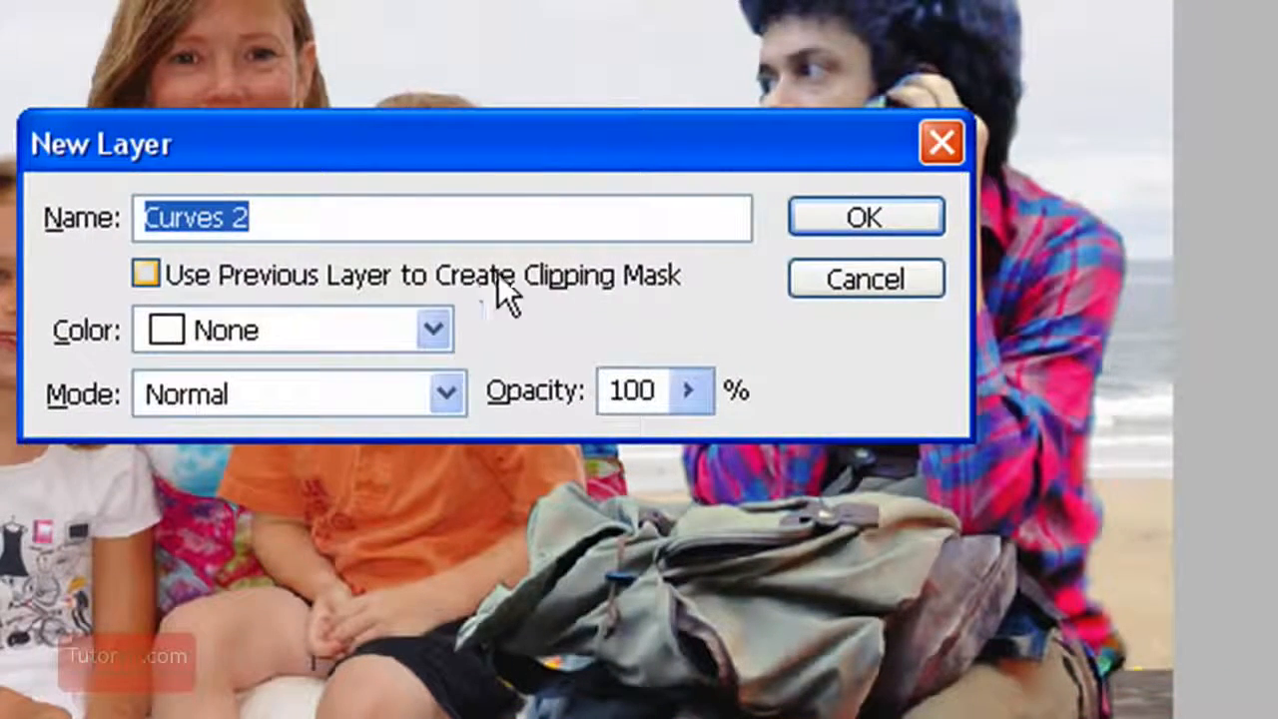
{"action": "left_click", "coordinate": [602, 280]}
{"action": "left_click", "coordinate": [887, 222]}
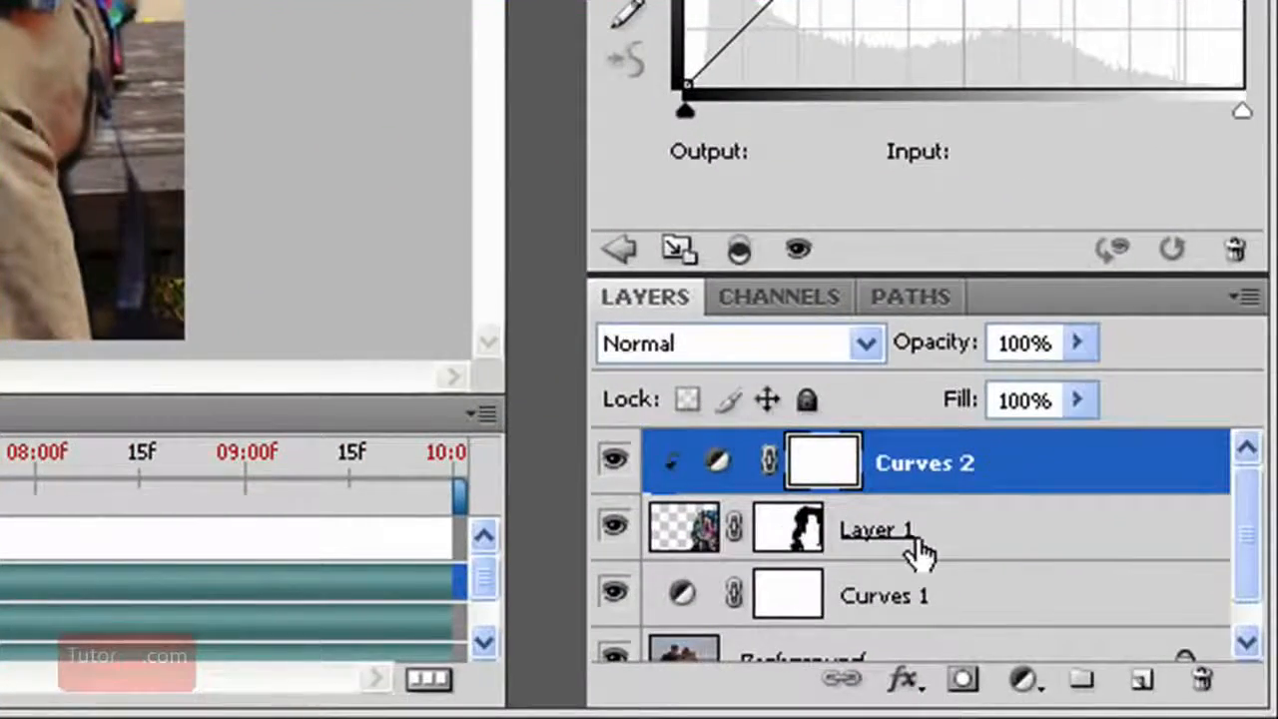
{"action": "left_click_drag", "start_coordinate": [1166, 345], "coordinate": [934, 389]}
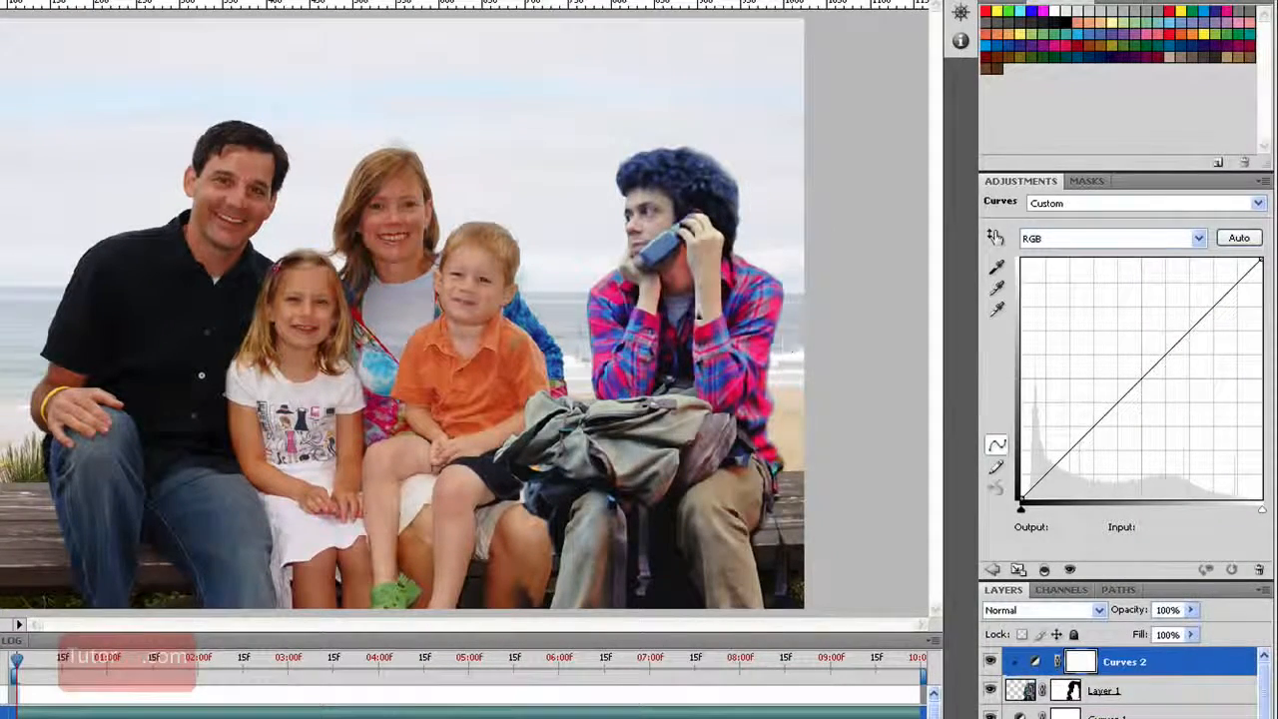
Raise the Red channel of the man's Curves adjustment to output 205 at input 158
{"action": "left_click", "coordinate": [1160, 242]}
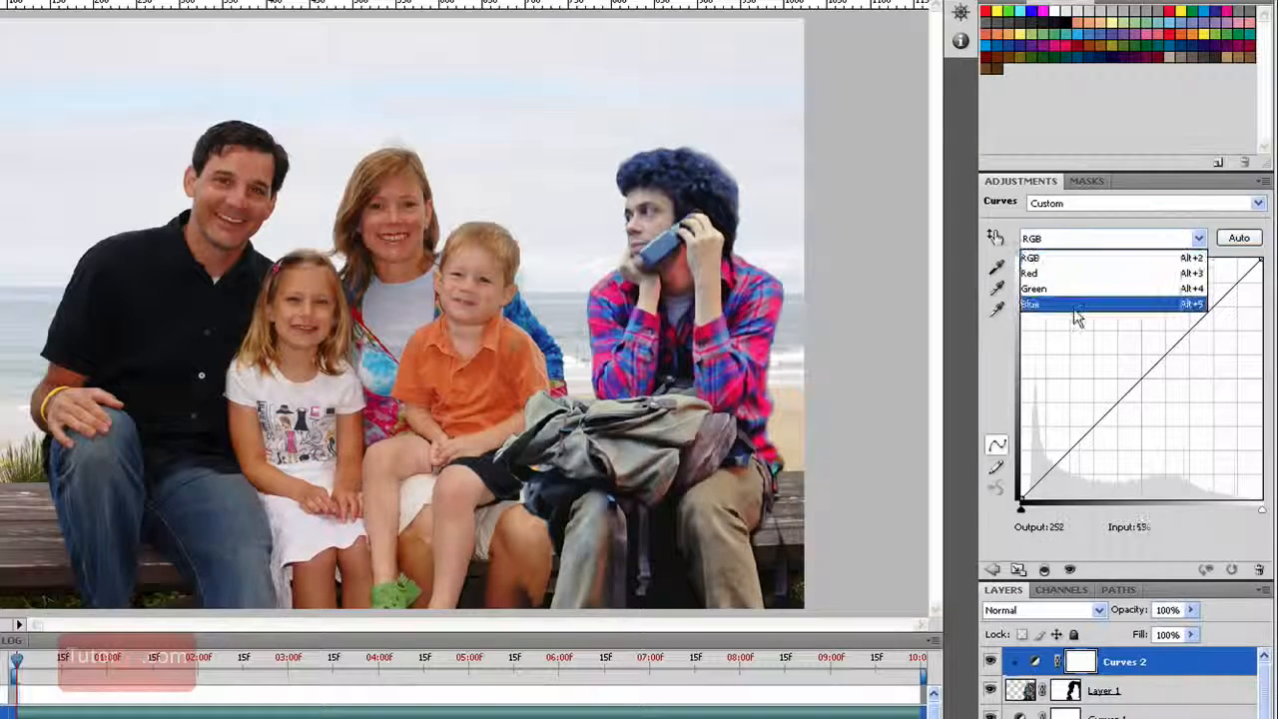
{"action": "left_click", "coordinate": [1083, 264]}
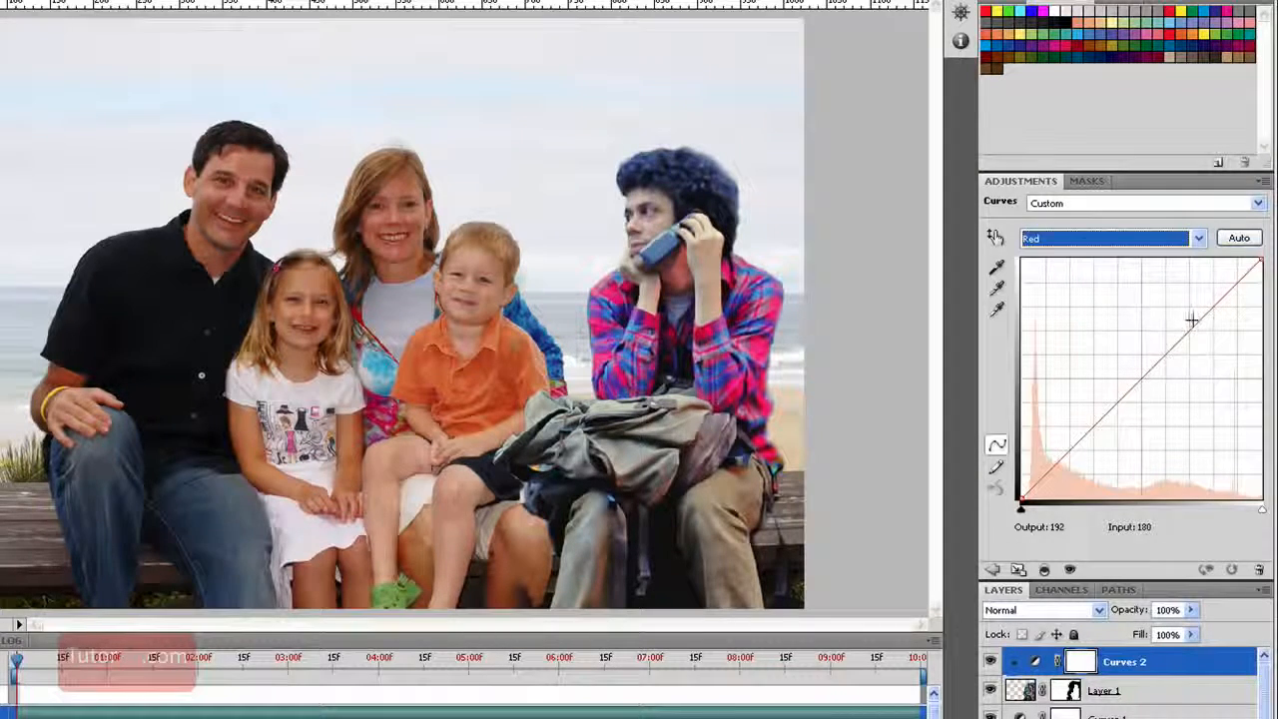
{"action": "mouse_move", "coordinate": [1191, 320]}
{"action": "left_mouse_down"}
{"action": "mouse_move", "coordinate": [1195, 303]}
{"action": "mouse_move", "coordinate": [1170, 307]}
{"action": "left_mouse_up"}
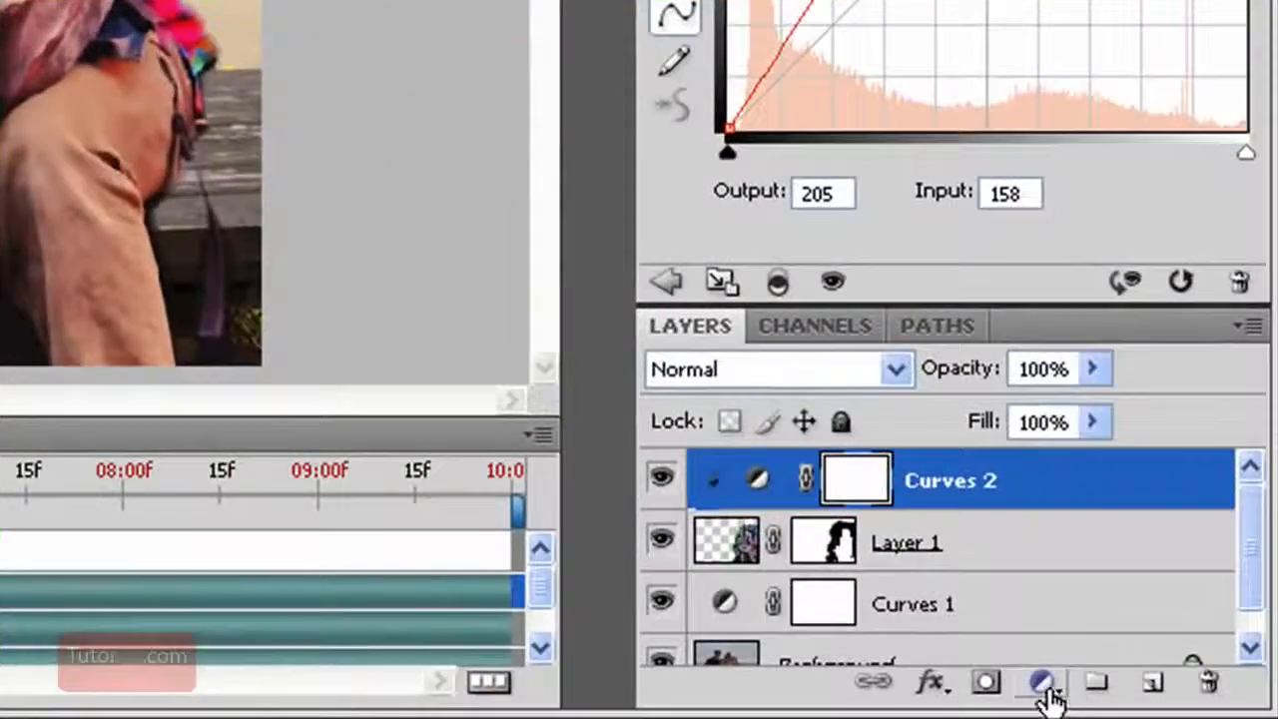
Add a Hue/Saturation adjustment clipped to the man's layer and reduce its saturation to -13
{"action": "left_click", "coordinate": [1041, 684]}
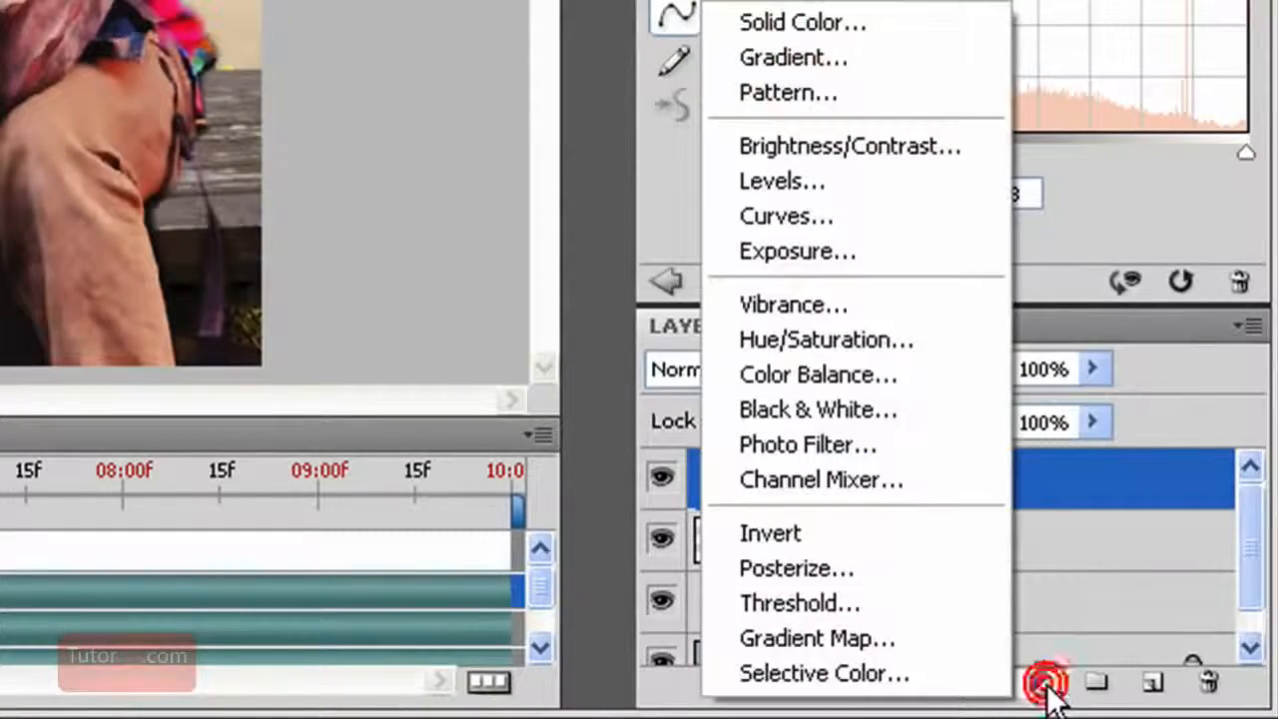
{"action": "left_click", "coordinate": [872, 342], "text": "alt"}
{"action": "left_click", "coordinate": [326, 141]}
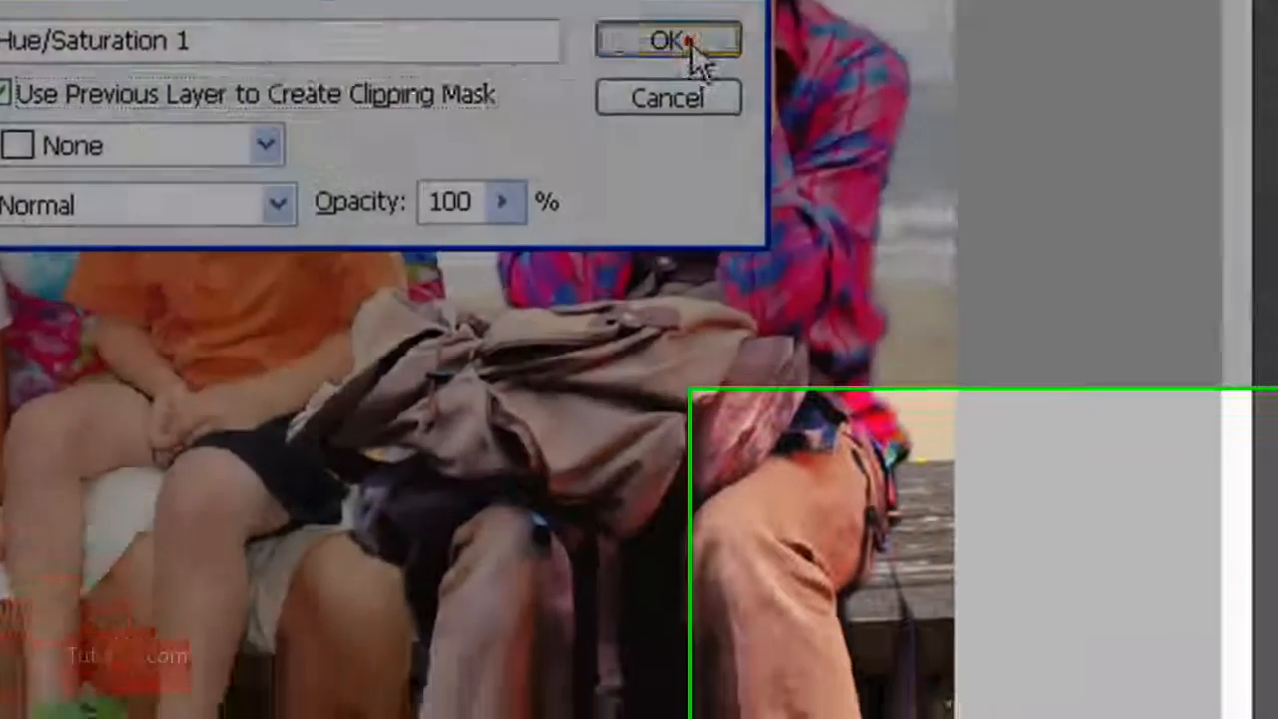
{"action": "left_click", "coordinate": [833, 129]}
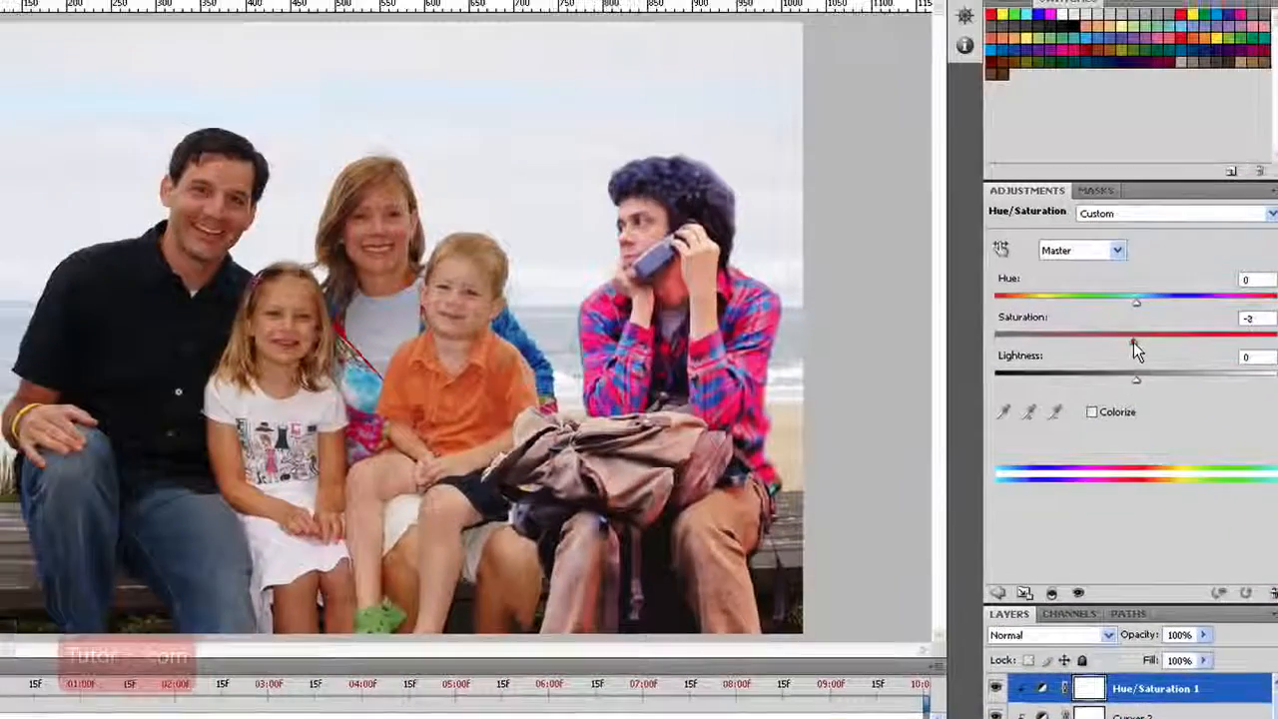
{"action": "left_click_drag", "start_coordinate": [1040, 50], "coordinate": [975, 46]}
{"action": "left_click_drag", "start_coordinate": [1091, 338], "coordinate": [1117, 340]}
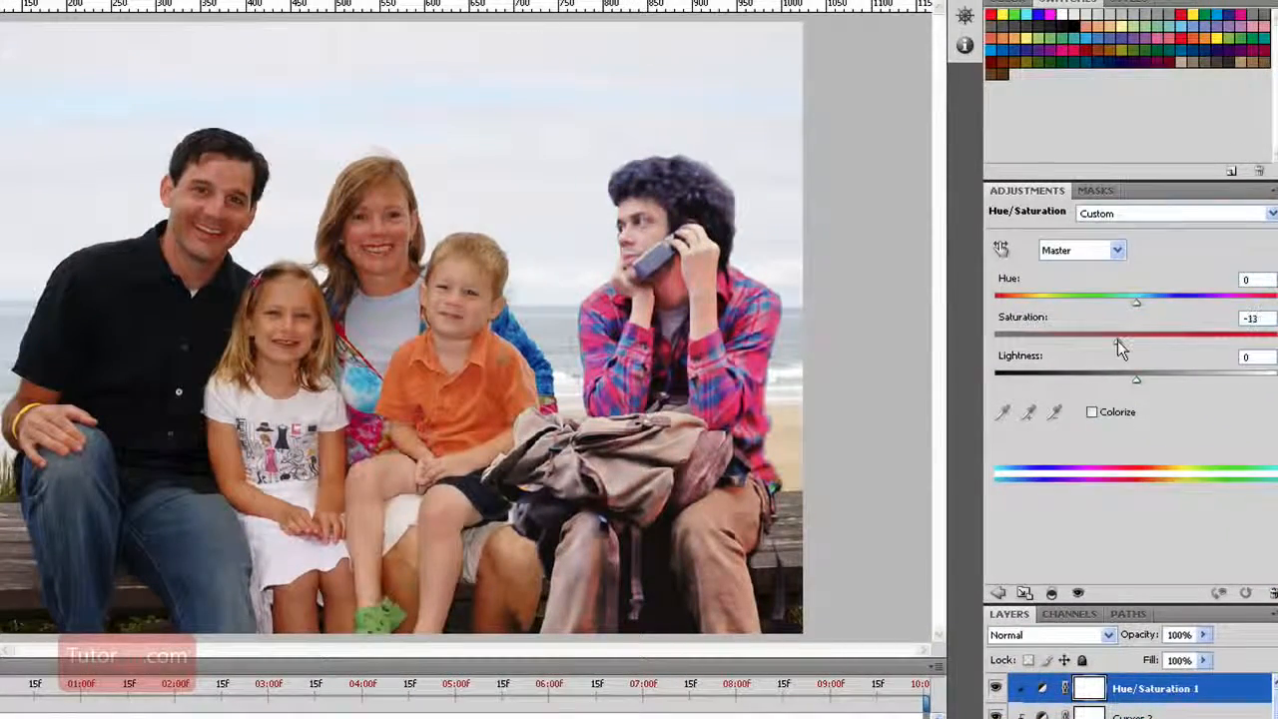
Lower the Blue channel of the Curves 2 adjustment to output 155 at input 179
{"action": "left_click", "coordinate": [1148, 715]}
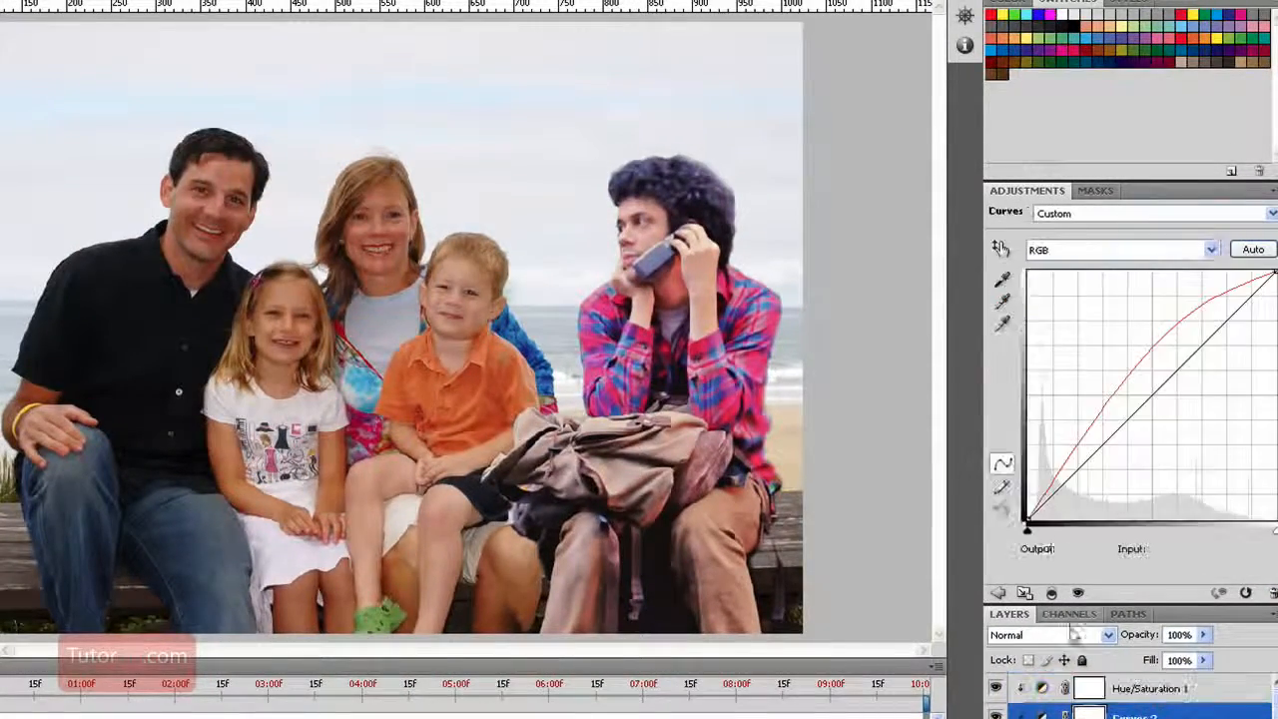
{"action": "left_click", "coordinate": [1152, 251]}
{"action": "left_click", "coordinate": [1122, 318]}
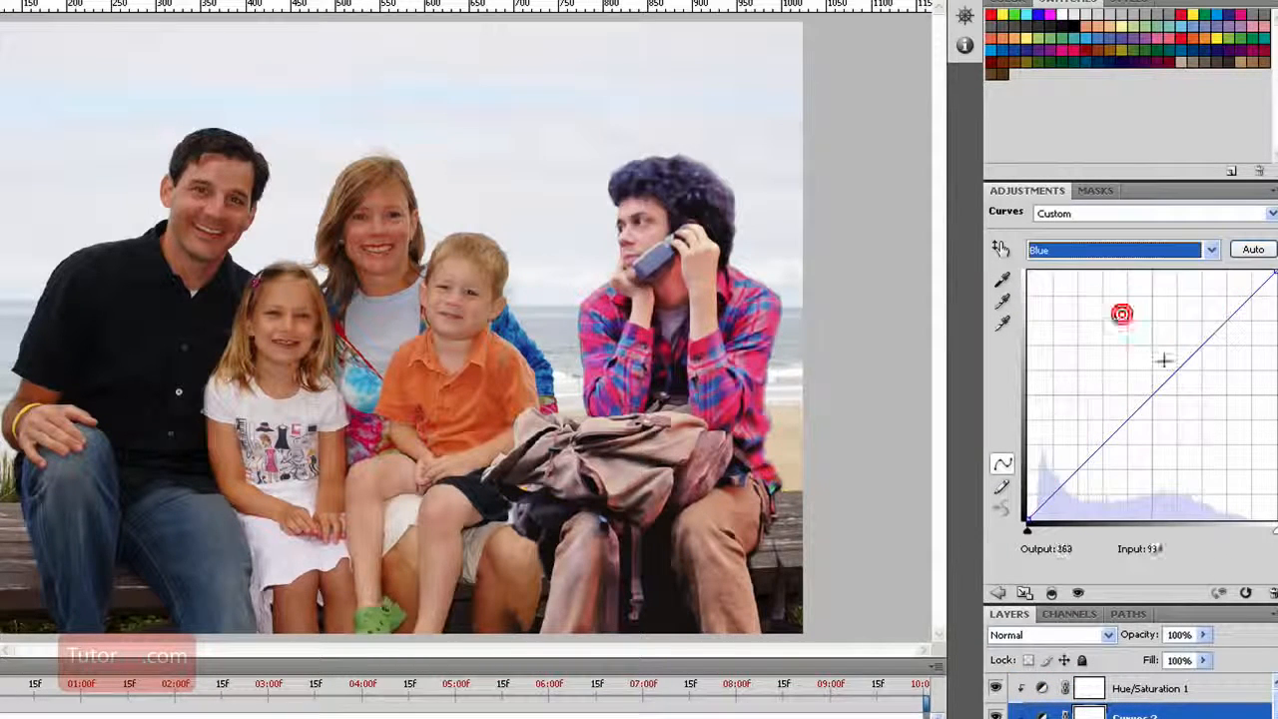
{"action": "left_click_drag", "start_coordinate": [1183, 359], "coordinate": [1197, 372]}
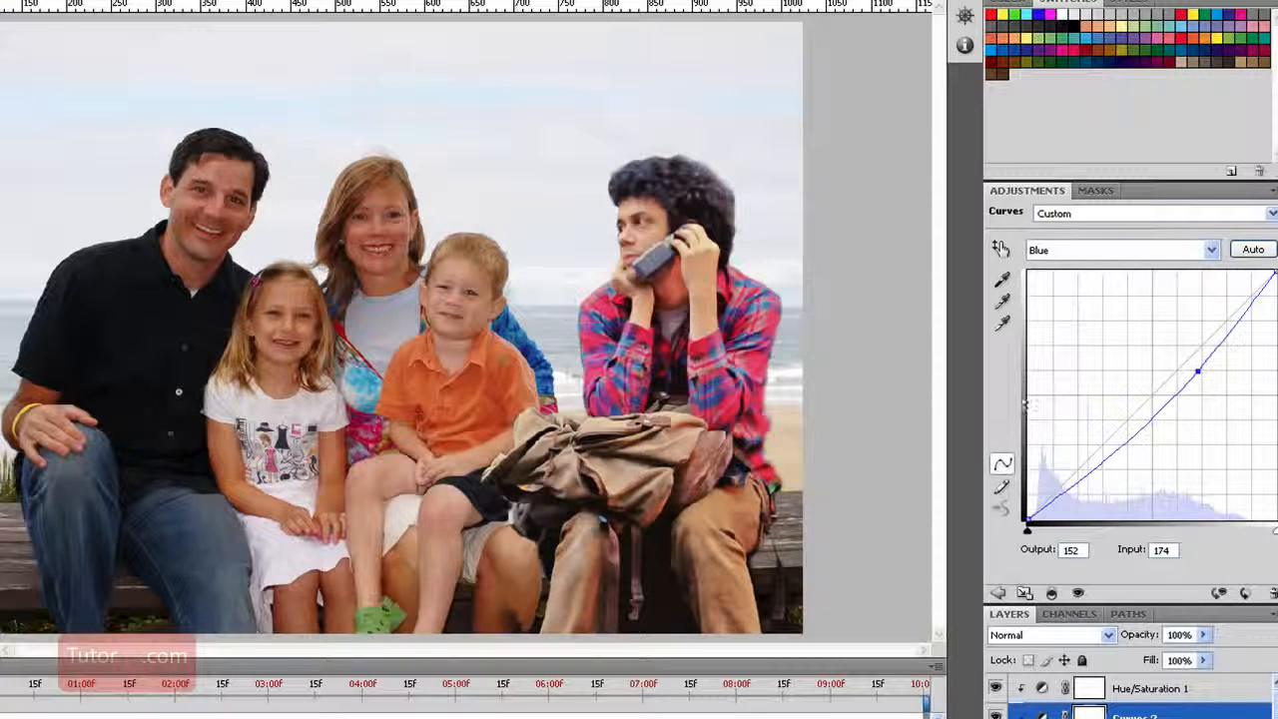
{"action": "left_click_drag", "start_coordinate": [1197, 371], "coordinate": [1199, 368]}
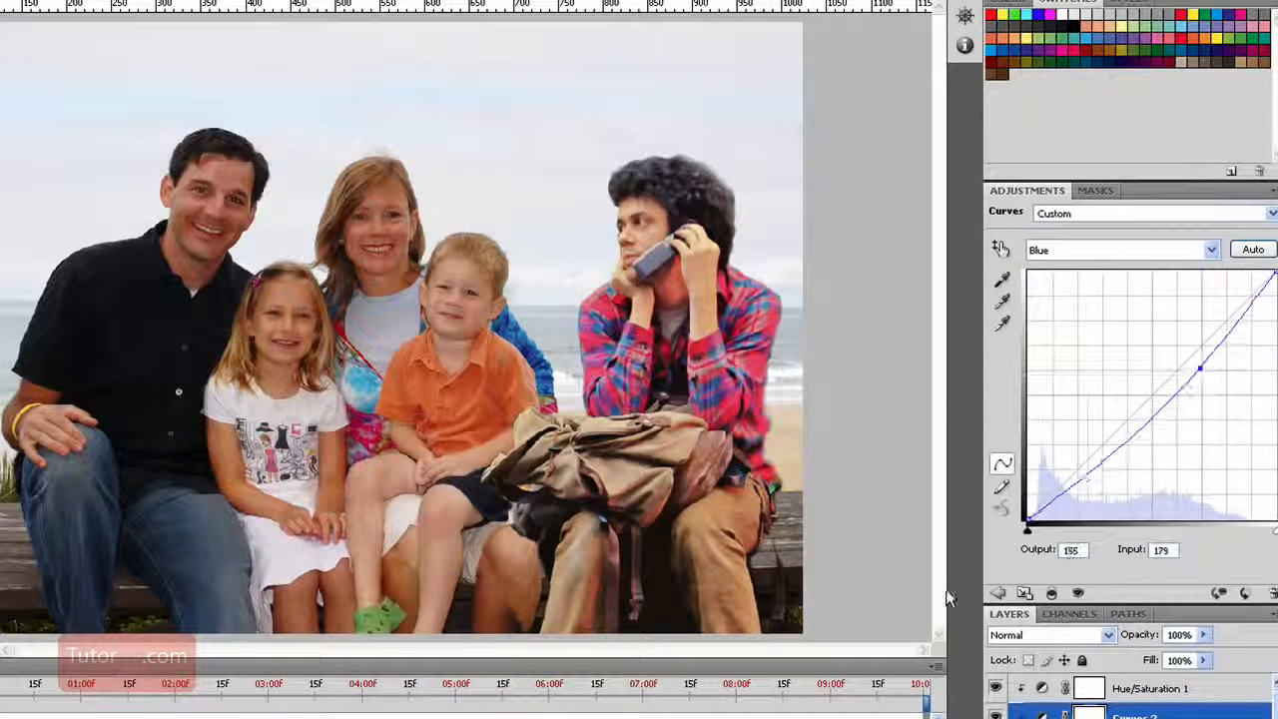
Nudge Layer 1 with the man slightly closer to the boy and the woman
{"action": "left_click", "coordinate": [623, 334]}
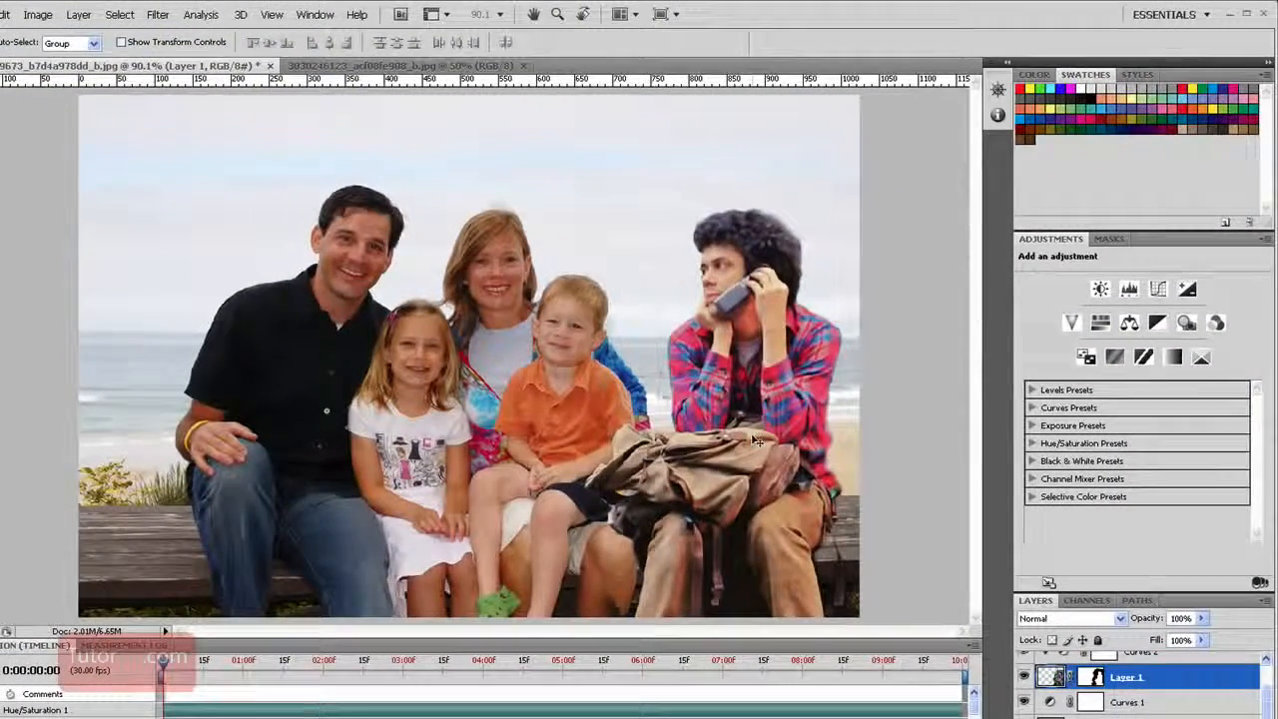
{"action": "left_click_drag", "start_coordinate": [755, 441], "coordinate": [747, 442]}
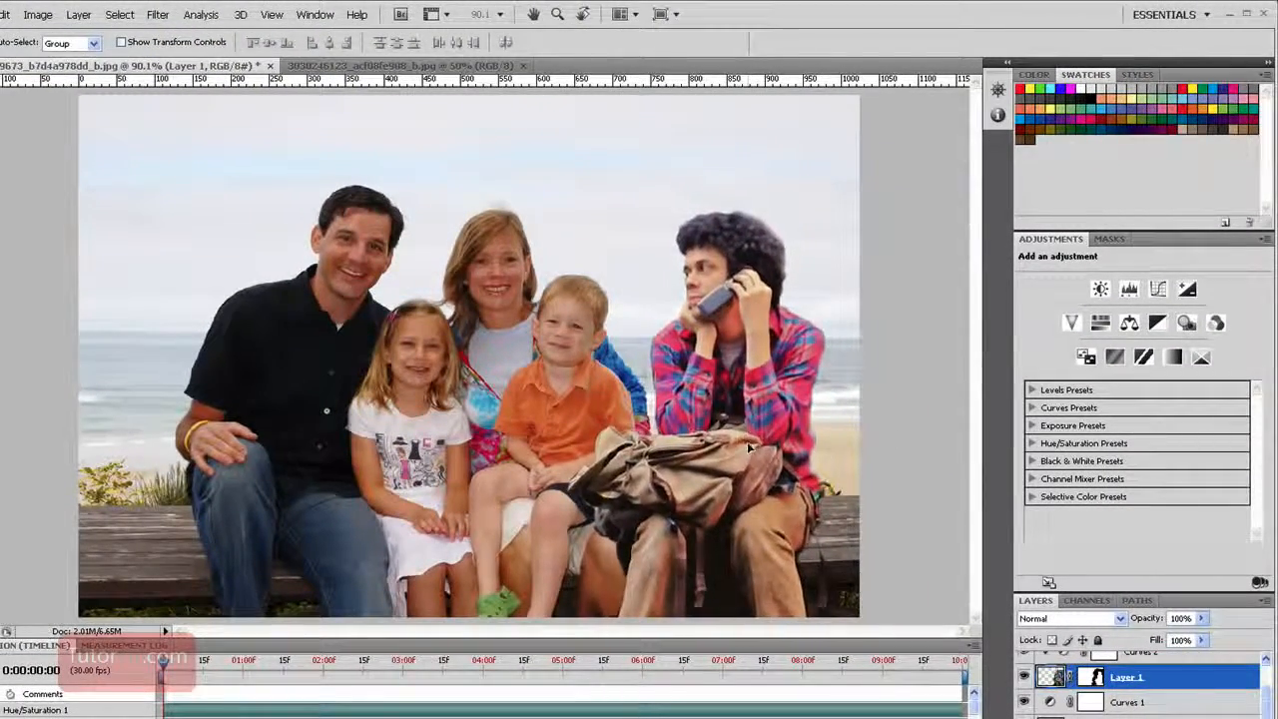
{"action": "left_click_drag", "start_coordinate": [737, 486], "coordinate": [727, 490]}
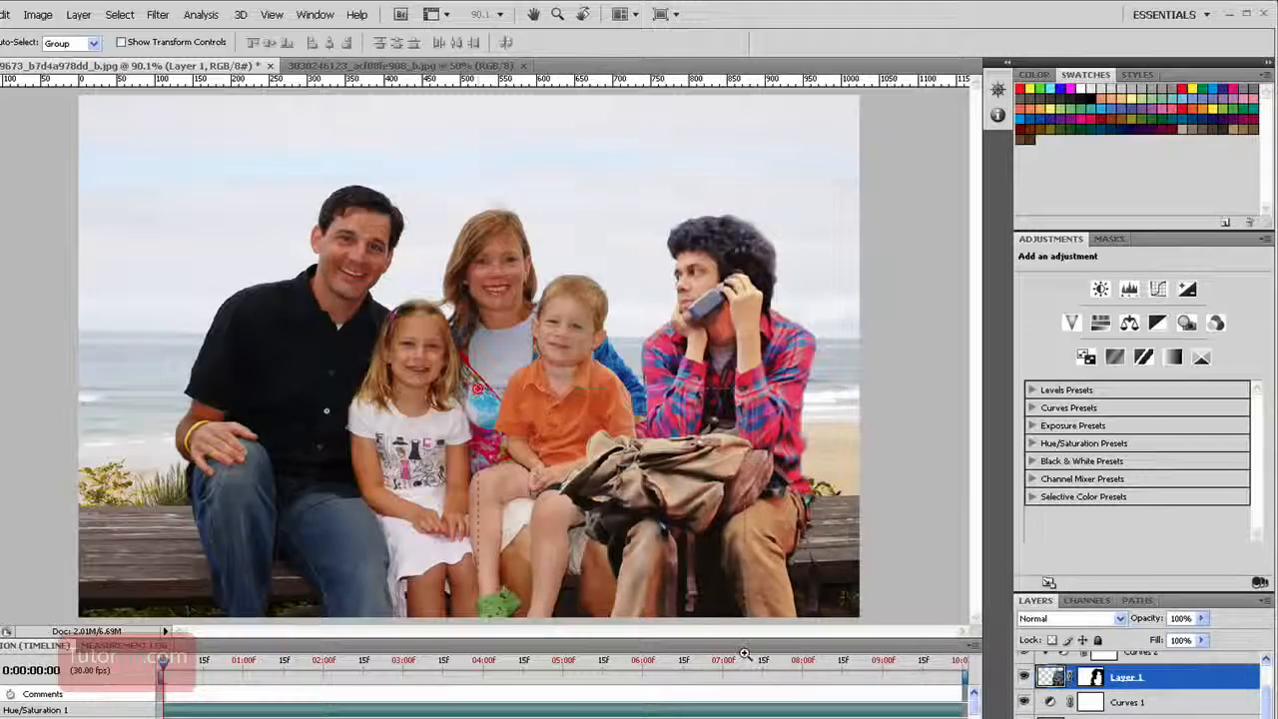
Brush black on Layer 1's mask over the bag and dark clothing covering the boy's shorts and the woman's hand and knee
{"action": "left_click_drag", "start_coordinate": [745, 654], "coordinate": [744, 655]}
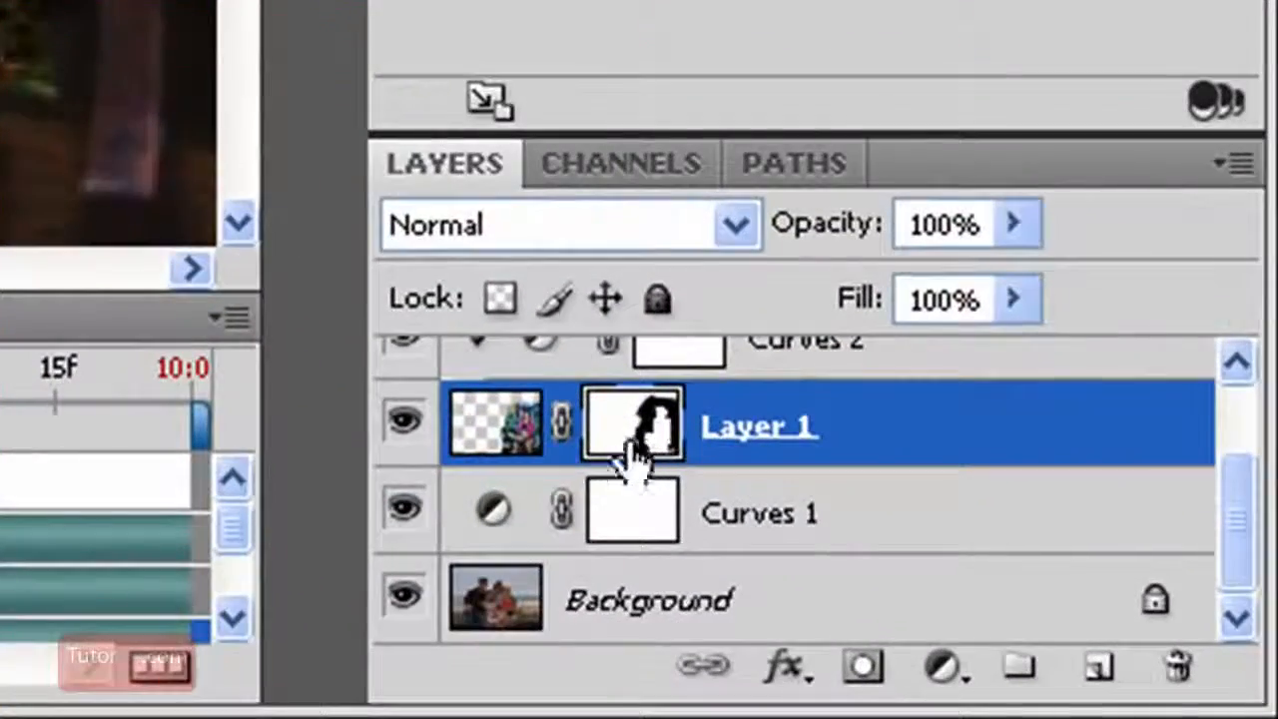
{"action": "key", "text": "b"}
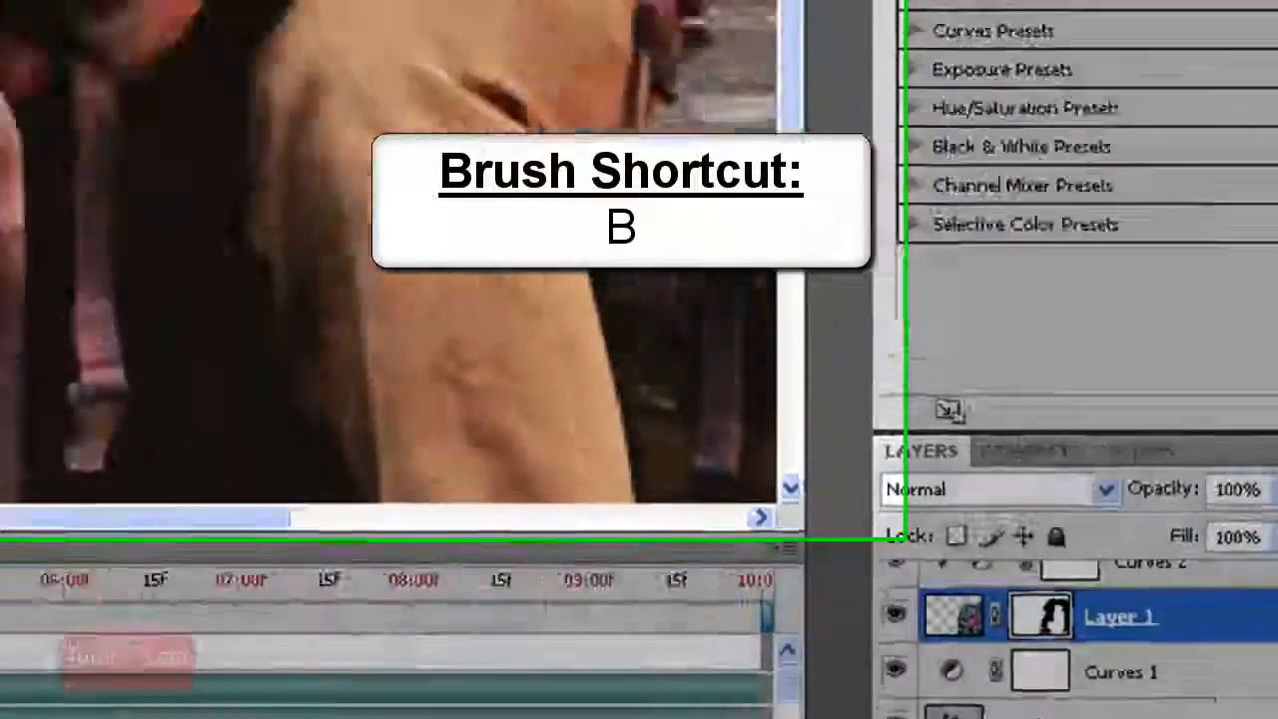
{"action": "mouse_move", "coordinate": [623, 705]}
{"action": "left_mouse_down"}
{"action": "mouse_move", "coordinate": [675, 707]}
{"action": "mouse_move", "coordinate": [638, 482]}
{"action": "mouse_move", "coordinate": [661, 487]}
{"action": "mouse_move", "coordinate": [688, 639]}
{"action": "mouse_move", "coordinate": [671, 698]}
{"action": "mouse_move", "coordinate": [623, 175]}
{"action": "mouse_move", "coordinate": [656, 197]}
{"action": "mouse_move", "coordinate": [634, 379]}
{"action": "mouse_move", "coordinate": [602, 251]}
{"action": "mouse_move", "coordinate": [629, 384]}
{"action": "mouse_move", "coordinate": [699, 225]}
{"action": "mouse_move", "coordinate": [685, 214]}
{"action": "mouse_move", "coordinate": [707, 239]}
{"action": "left_mouse_up"}
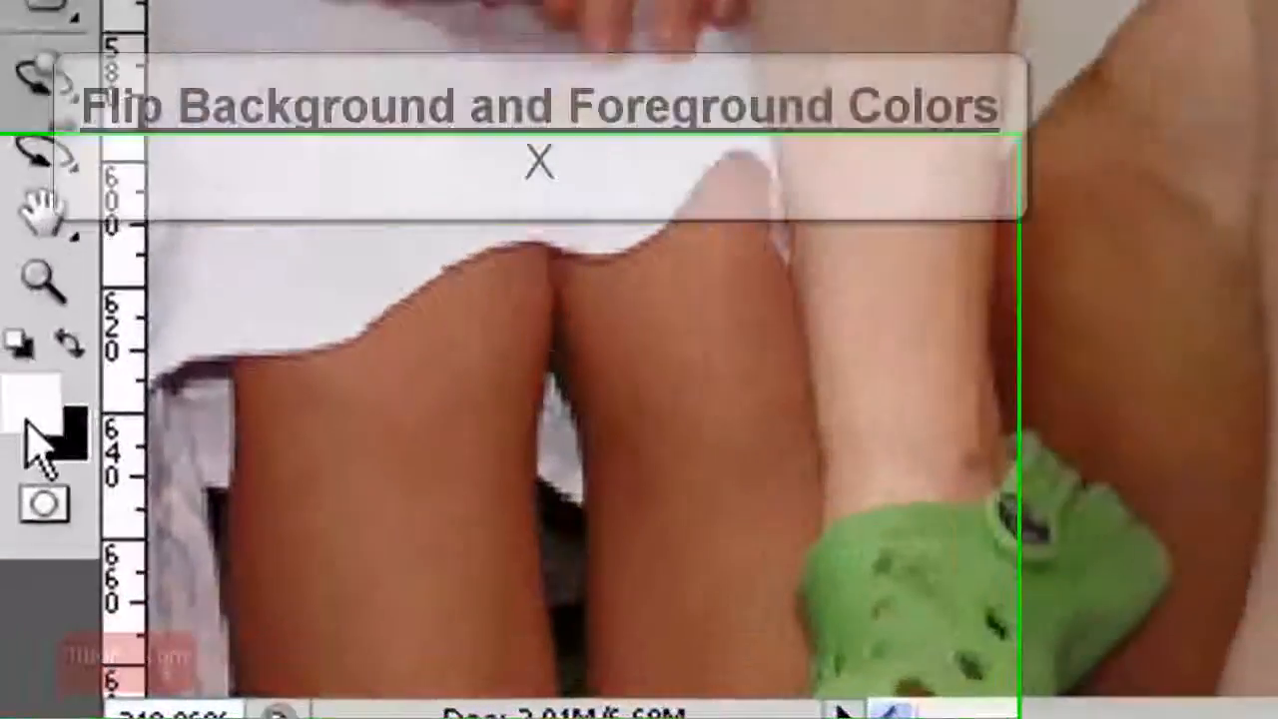
{"action": "key", "text": "x"}
{"action": "key", "text": "x"}
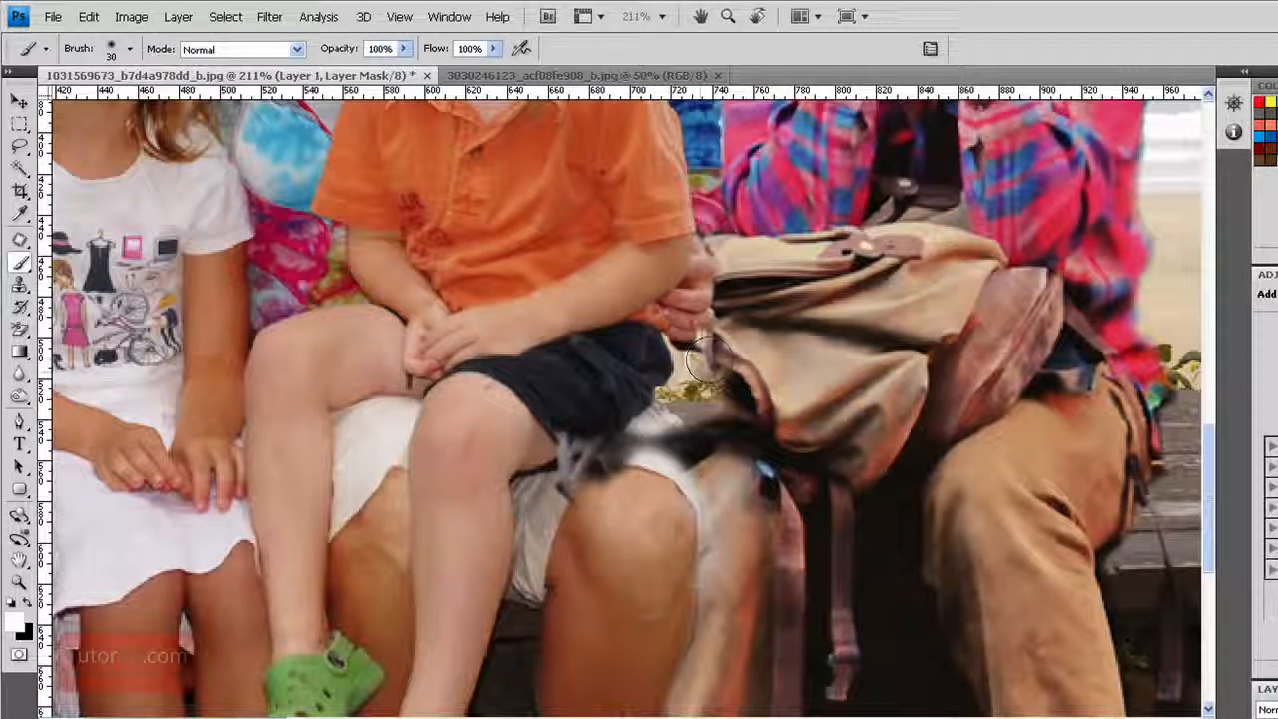
Restore the backpack's edge below the woman's hand with white on the mask and touch up the adjoining area with black
{"action": "left_click_drag", "start_coordinate": [696, 372], "coordinate": [689, 356]}
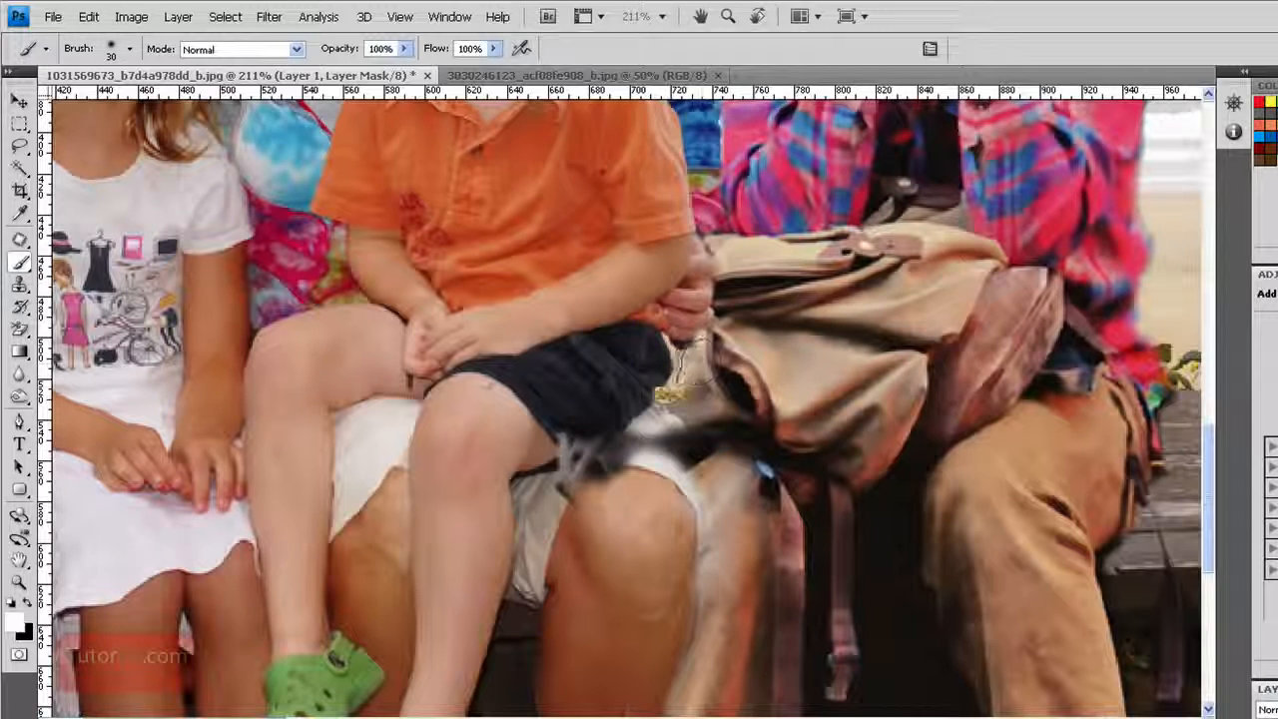
{"action": "key", "text": "x"}
{"action": "mouse_move", "coordinate": [688, 431]}
{"action": "left_mouse_down"}
{"action": "mouse_move", "coordinate": [589, 469]}
{"action": "mouse_move", "coordinate": [672, 393]}
{"action": "left_mouse_up"}
{"action": "key", "text": "x"}
{"action": "key", "text": "ctrl+1"}
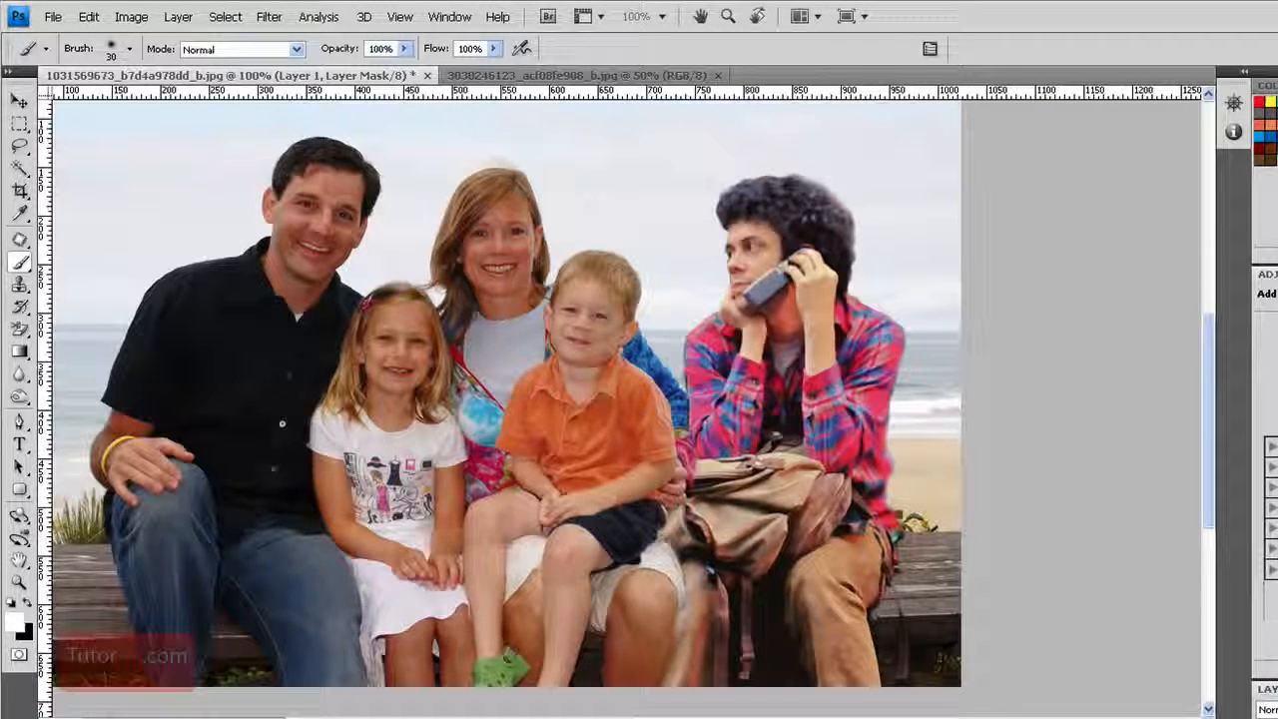
Create a new layer directly above the Background and paint a soft black shadow on the bench beside the man at 21% brush opacity
{"action": "key", "text": "alt+bracketleft"}
{"action": "key", "text": "alt+bracketleft"}
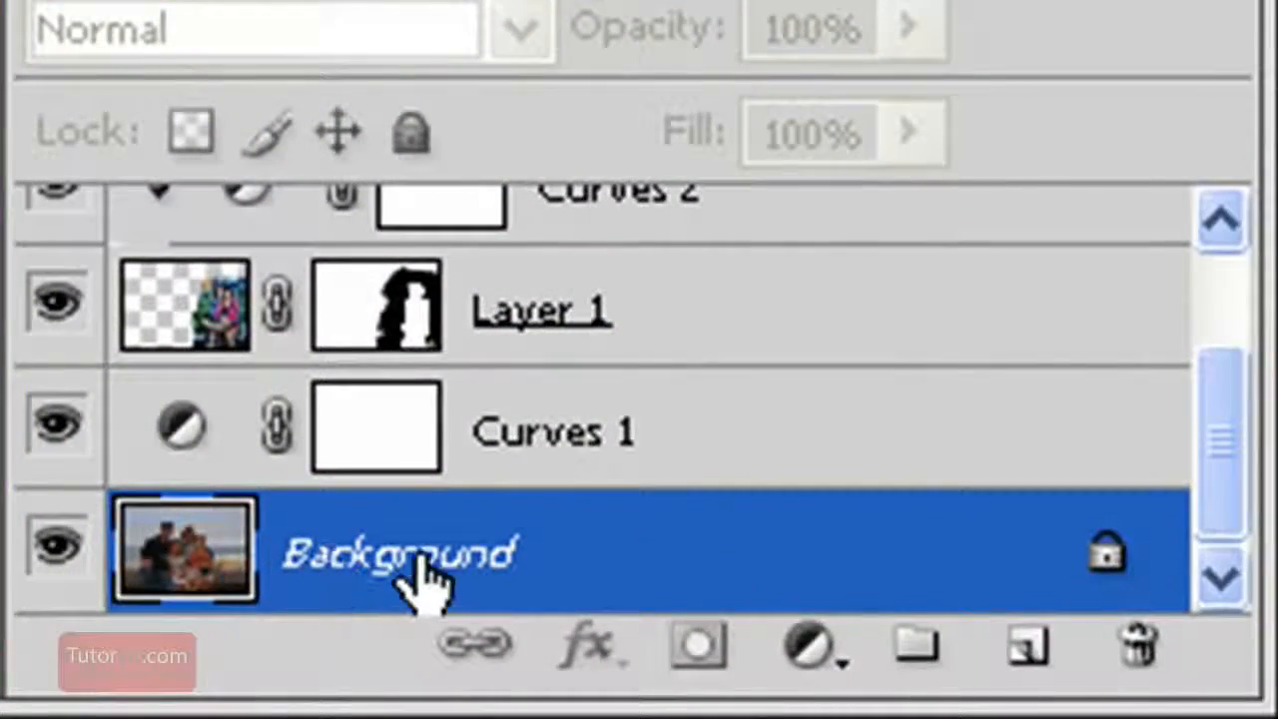
{"action": "left_click", "coordinate": [1028, 648]}
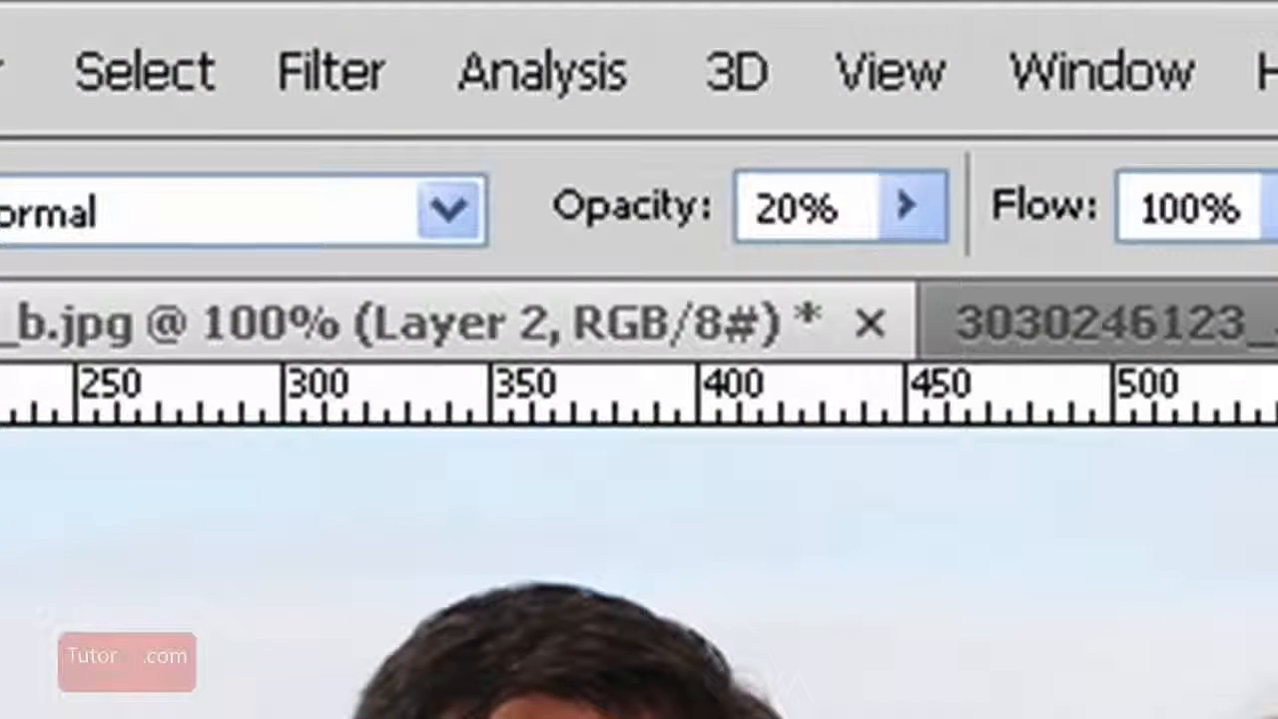
{"action": "left_click", "coordinate": [906, 206]}
{"action": "mouse_move", "coordinate": [912, 290]}
{"action": "left_mouse_down"}
{"action": "mouse_move", "coordinate": [898, 292]}
{"action": "mouse_move", "coordinate": [916, 289]}
{"action": "left_mouse_up"}
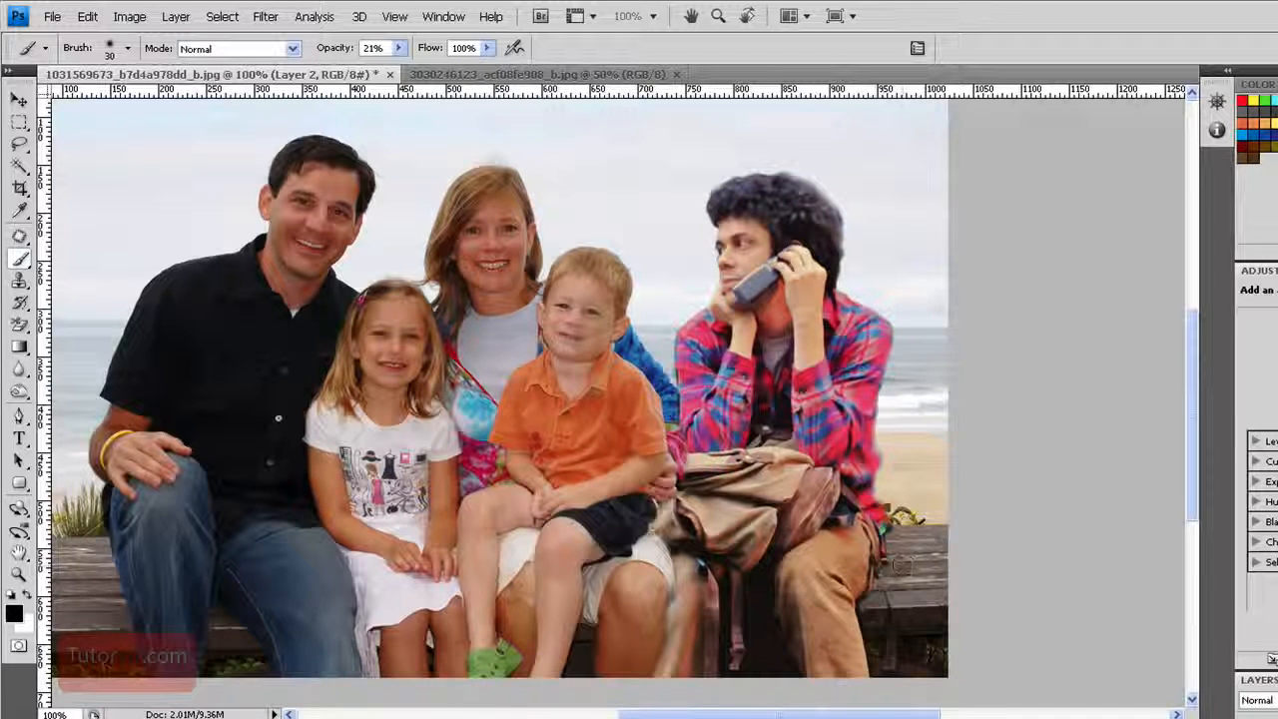
{"action": "mouse_move", "coordinate": [874, 574]}
{"action": "left_mouse_down"}
{"action": "mouse_move", "coordinate": [849, 614]}
{"action": "mouse_move", "coordinate": [852, 695]}
{"action": "mouse_move", "coordinate": [865, 538]}
{"action": "mouse_move", "coordinate": [860, 577]}
{"action": "left_mouse_up"}
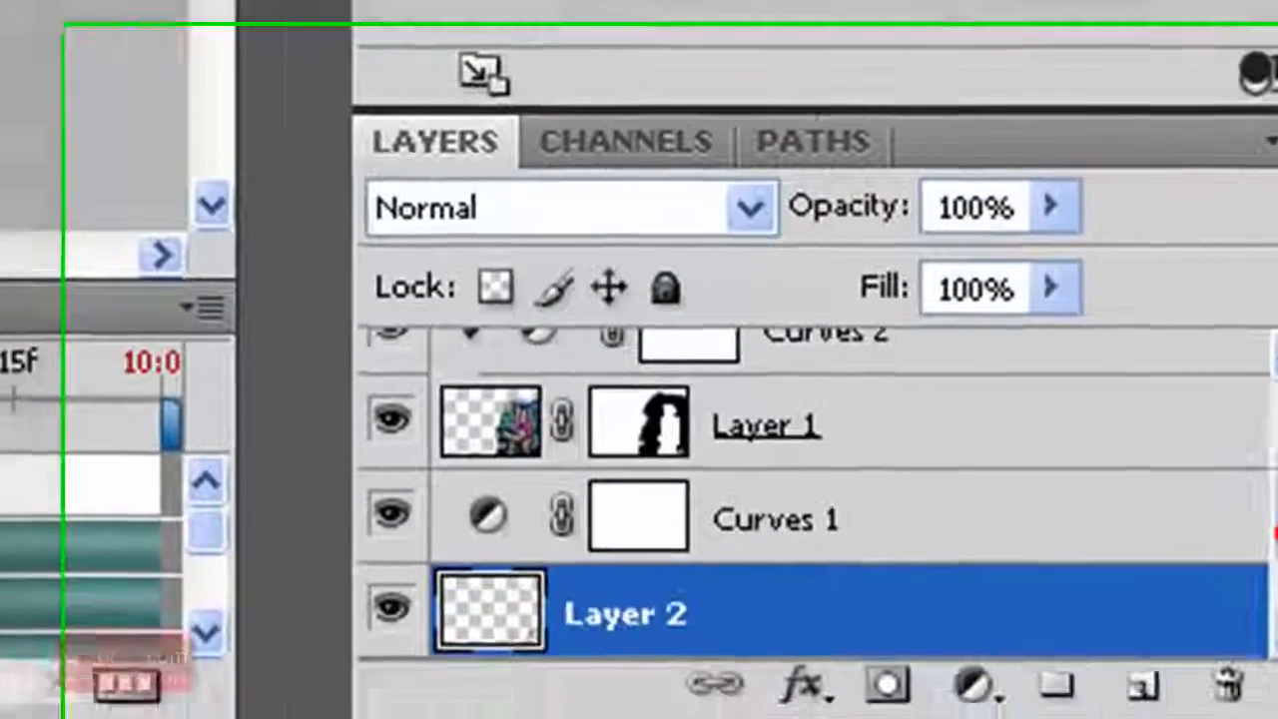
Add a new layer above Hue/Saturation 1 and brush a faint black shadow between the boy and the man, down to the bag
{"action": "left_click_drag", "start_coordinate": [1226, 510], "coordinate": [1227, 437]}
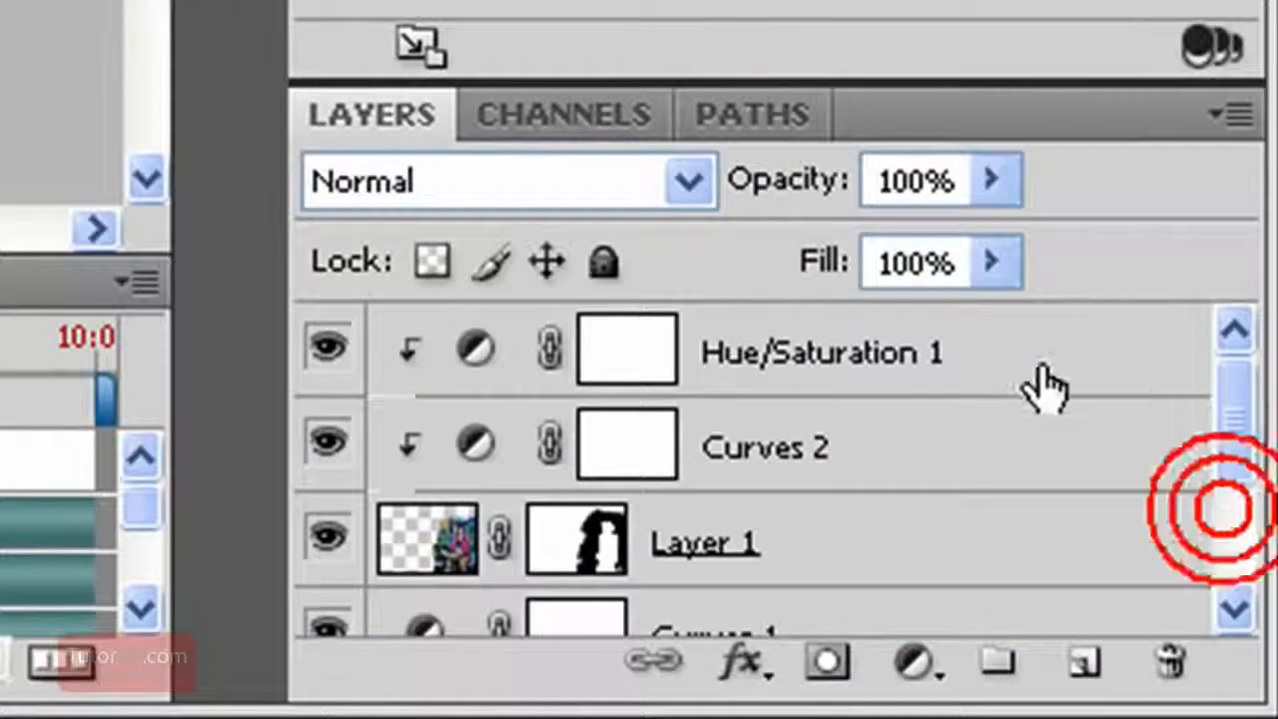
{"action": "left_click", "coordinate": [966, 354]}
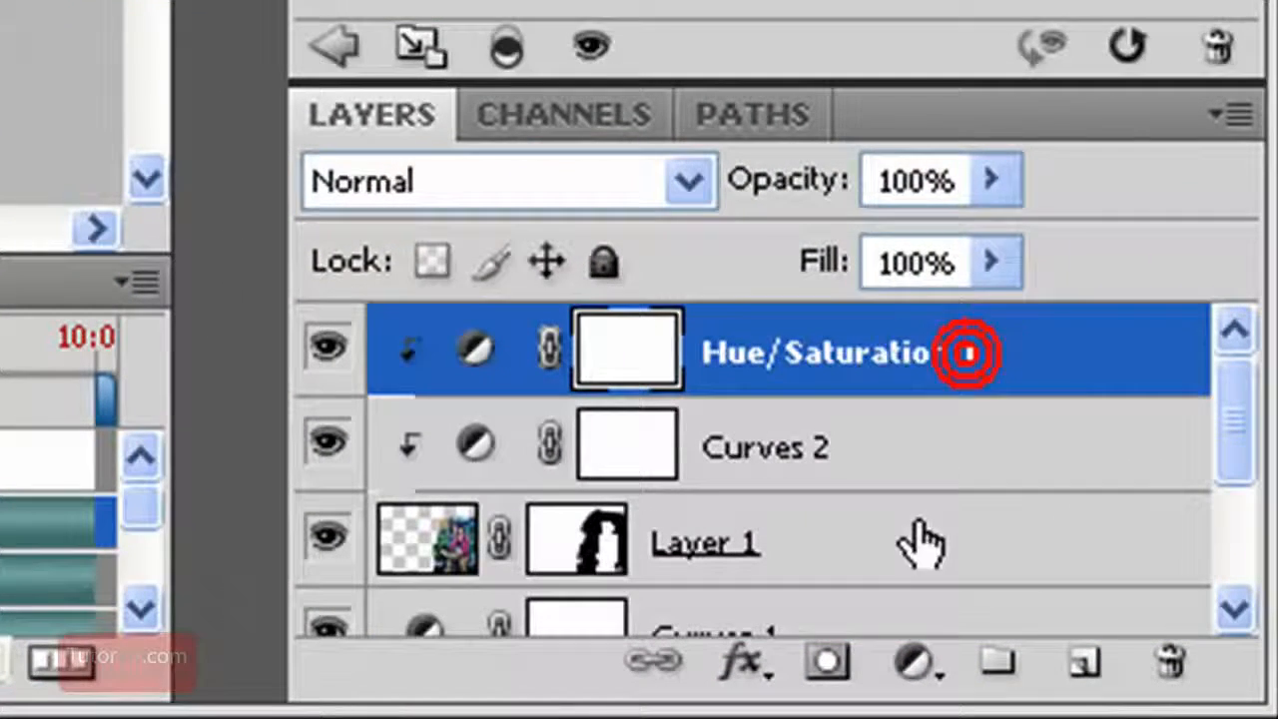
{"action": "left_click", "coordinate": [1087, 666]}
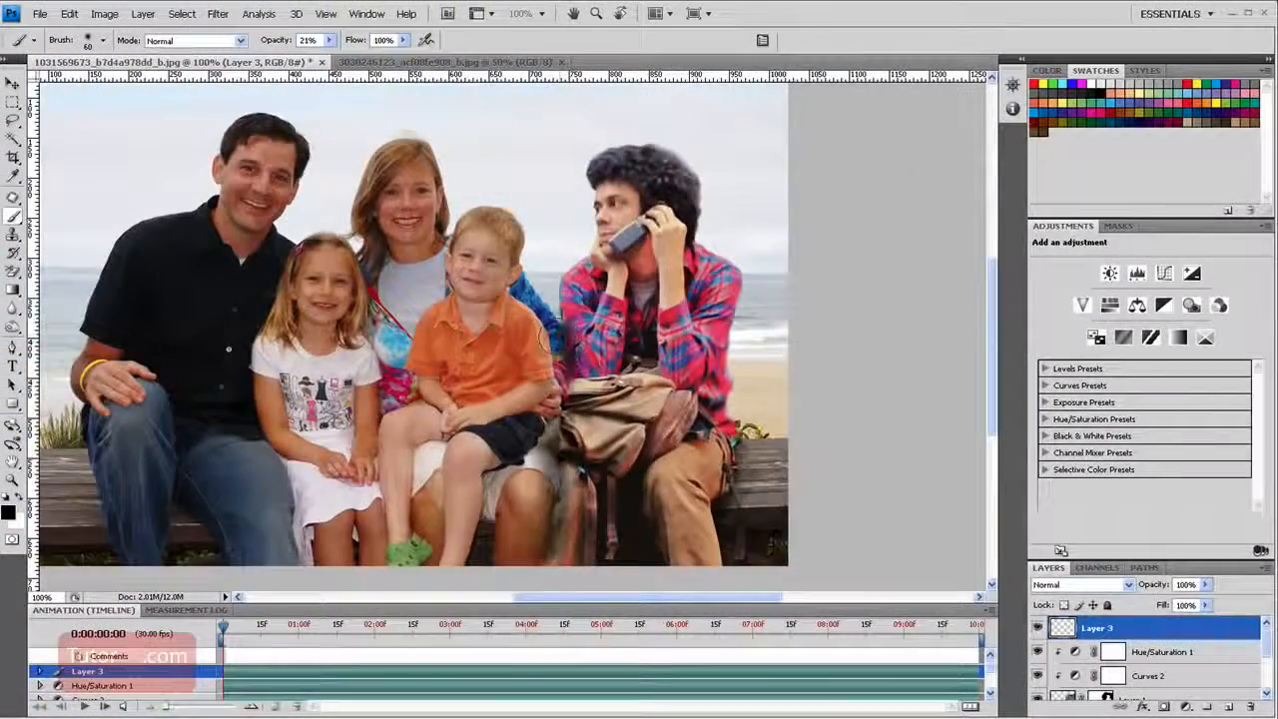
{"action": "mouse_move", "coordinate": [553, 333]}
{"action": "left_mouse_down"}
{"action": "mouse_move", "coordinate": [567, 439]}
{"action": "mouse_move", "coordinate": [555, 441]}
{"action": "left_mouse_up"}
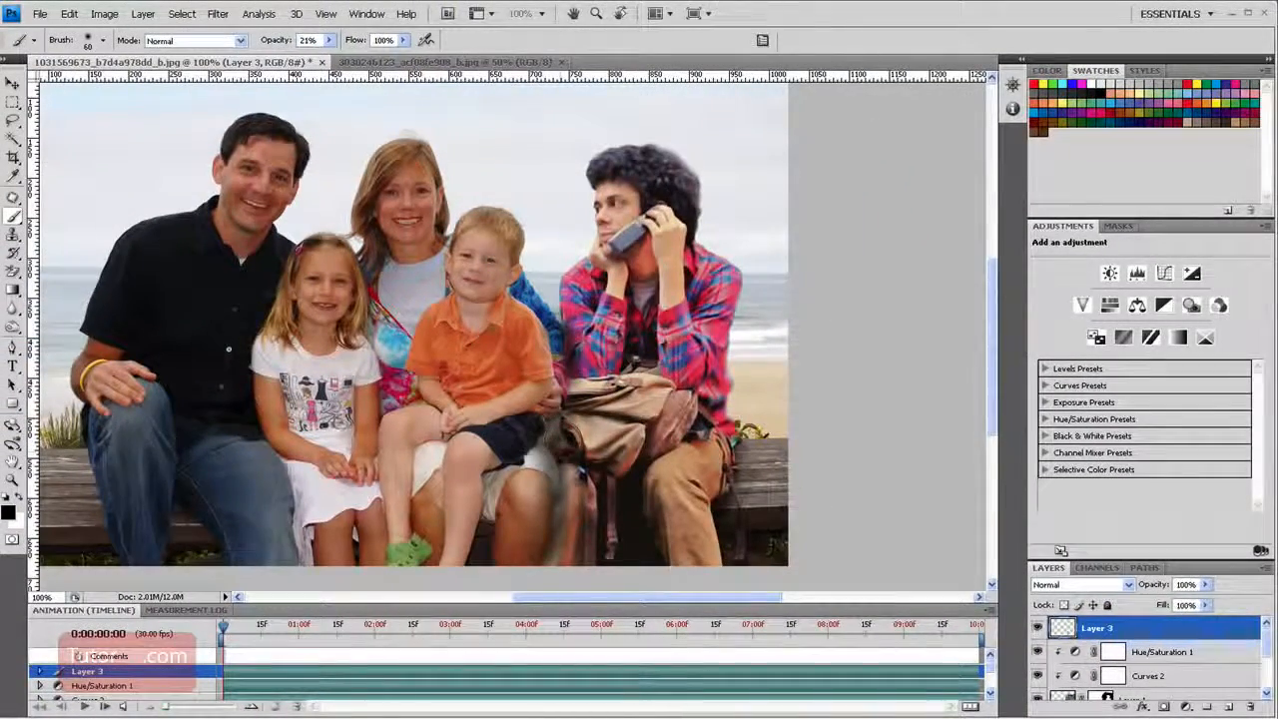
Load Layer 1's mask as a selection and use it to create a matching layer mask on Layer 3
{"action": "scroll", "coordinate": [1259, 648], "scroll_direction": "down", "scroll_amount": 1}
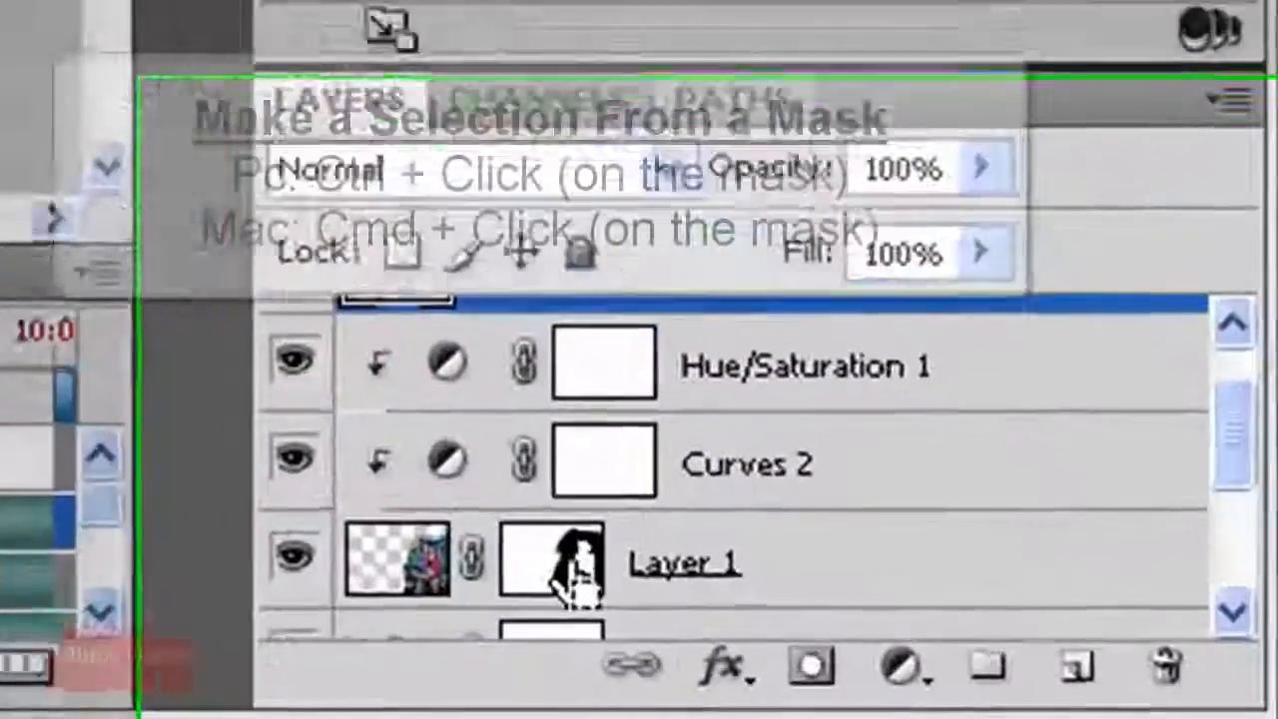
{"action": "left_click", "coordinate": [1102, 680], "text": "ctrl"}
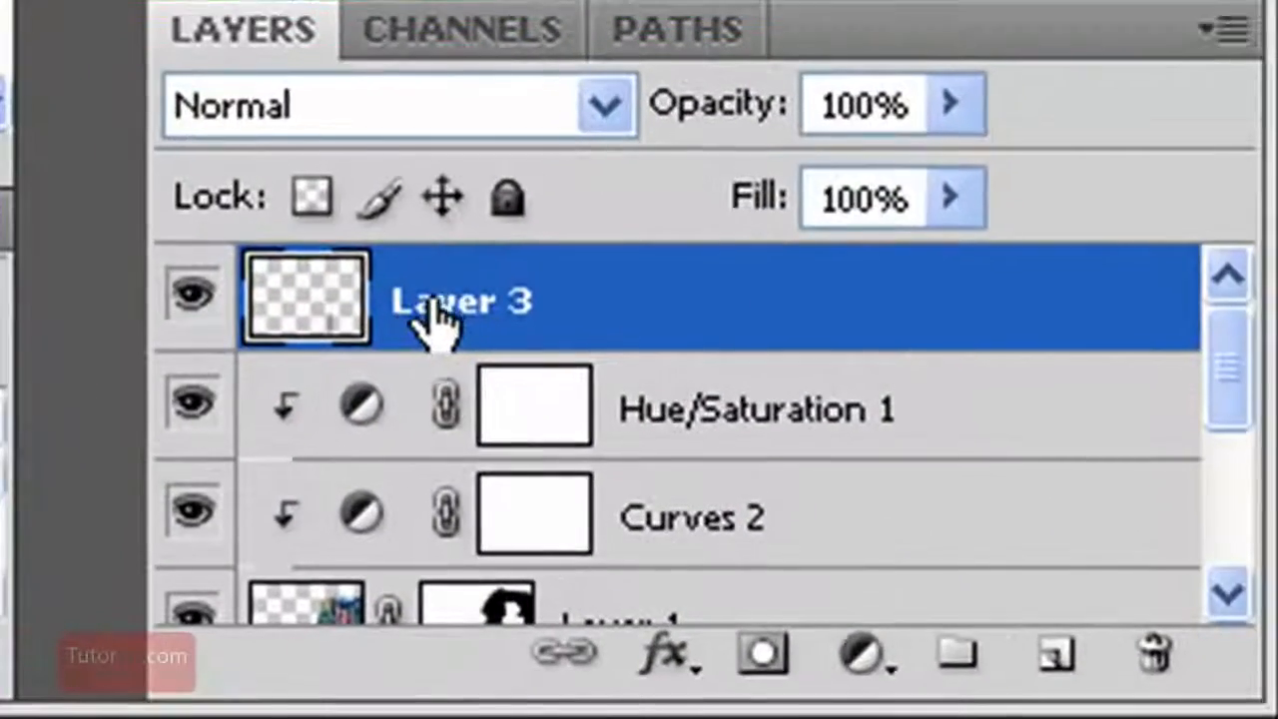
{"action": "left_click", "coordinate": [764, 656]}
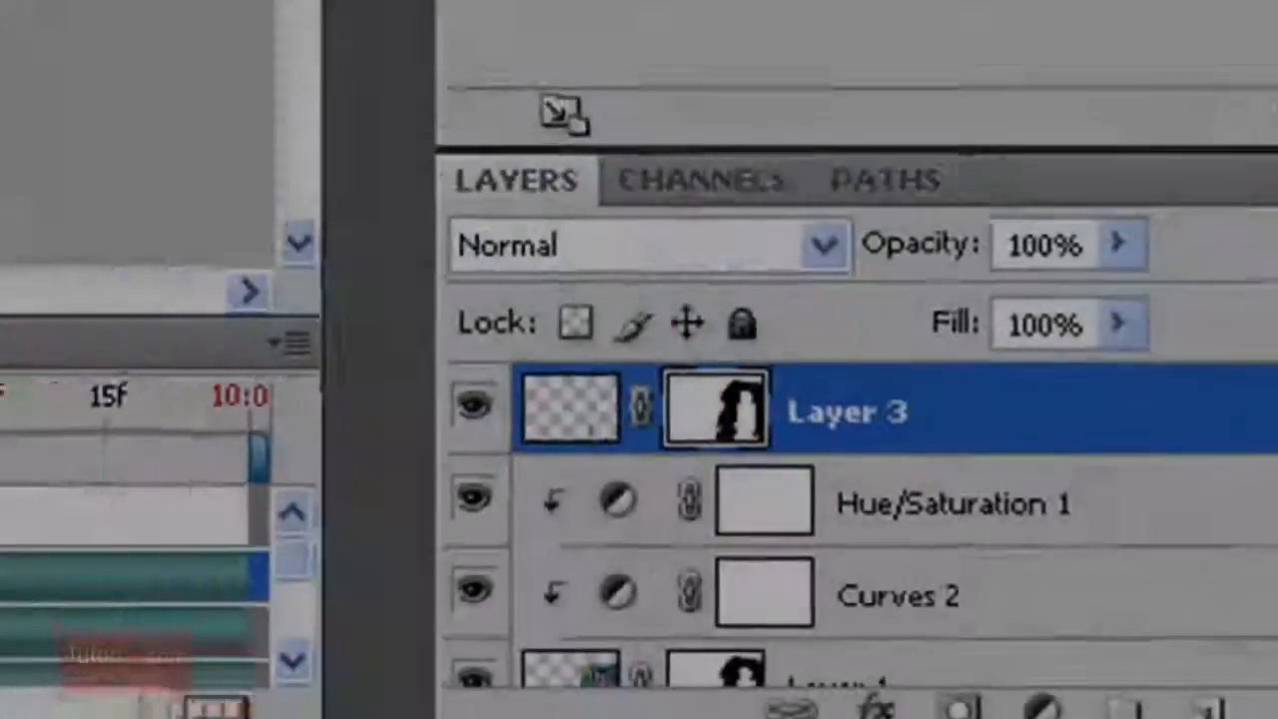
Brighten the family photo by raising the RGB curve of the Curves 1 adjustment, with its lower point at output 133 for input 61
{"action": "key", "text": "ctrl+minus"}
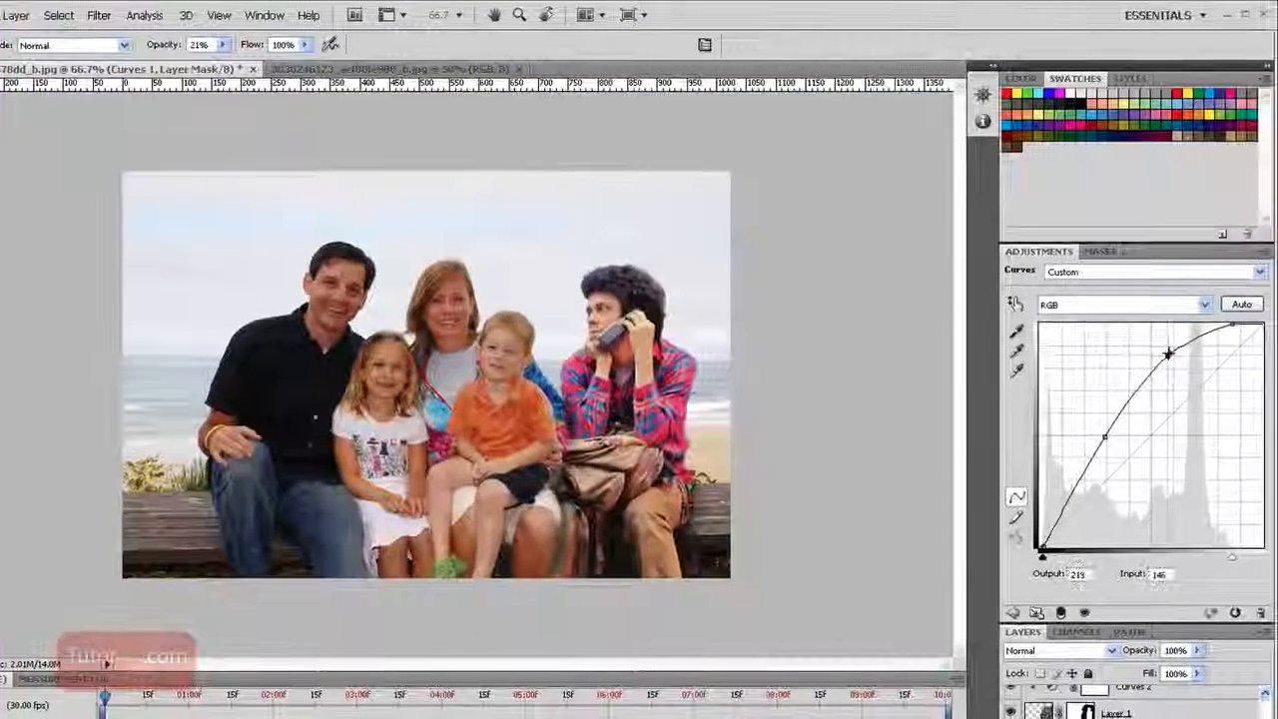
{"action": "left_click", "coordinate": [1168, 351]}
{"action": "left_click_drag", "start_coordinate": [1104, 436], "coordinate": [1093, 430]}
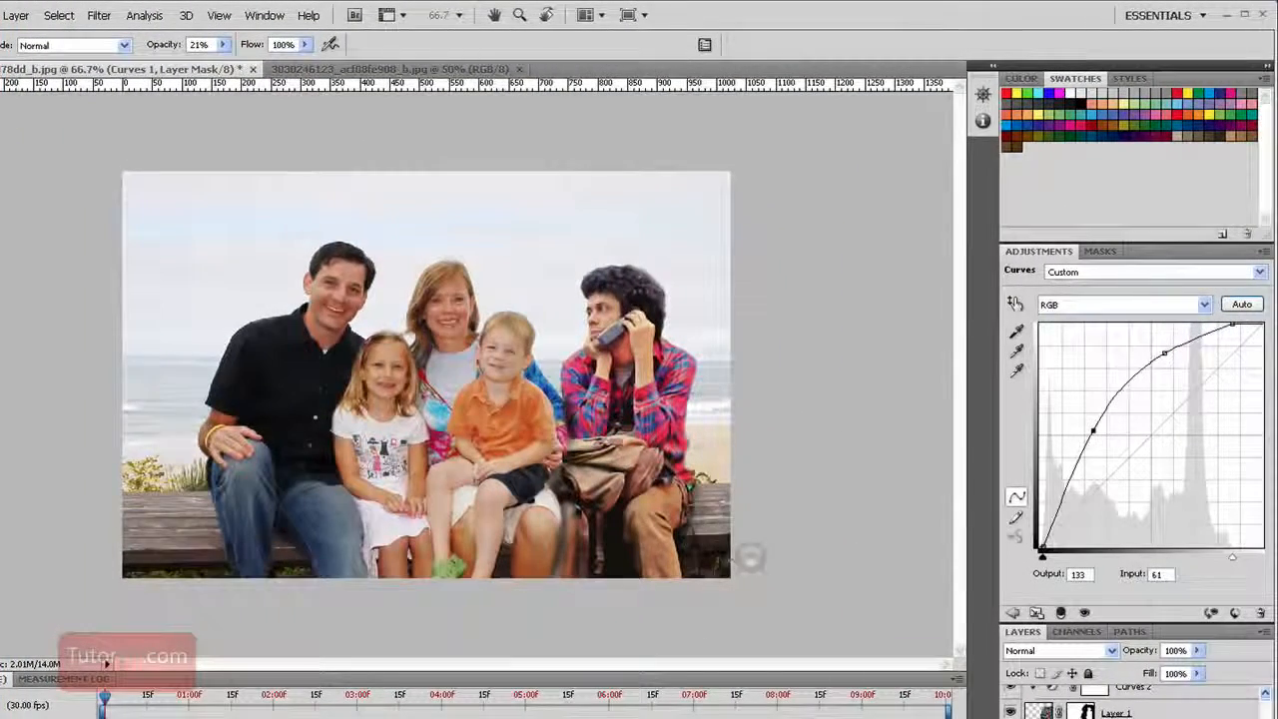